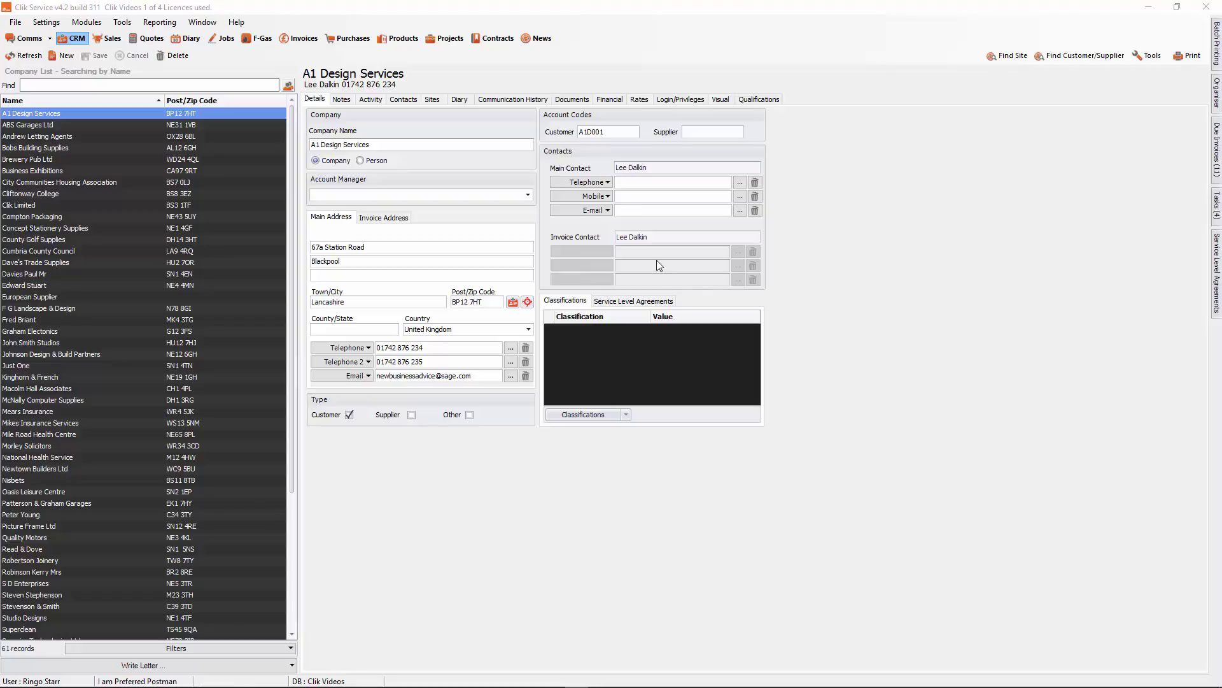
# Step: Find Brewery Pub Ltd via 'bre', list its contracts and show the New Contract options
pyautogui.click(95, 84)
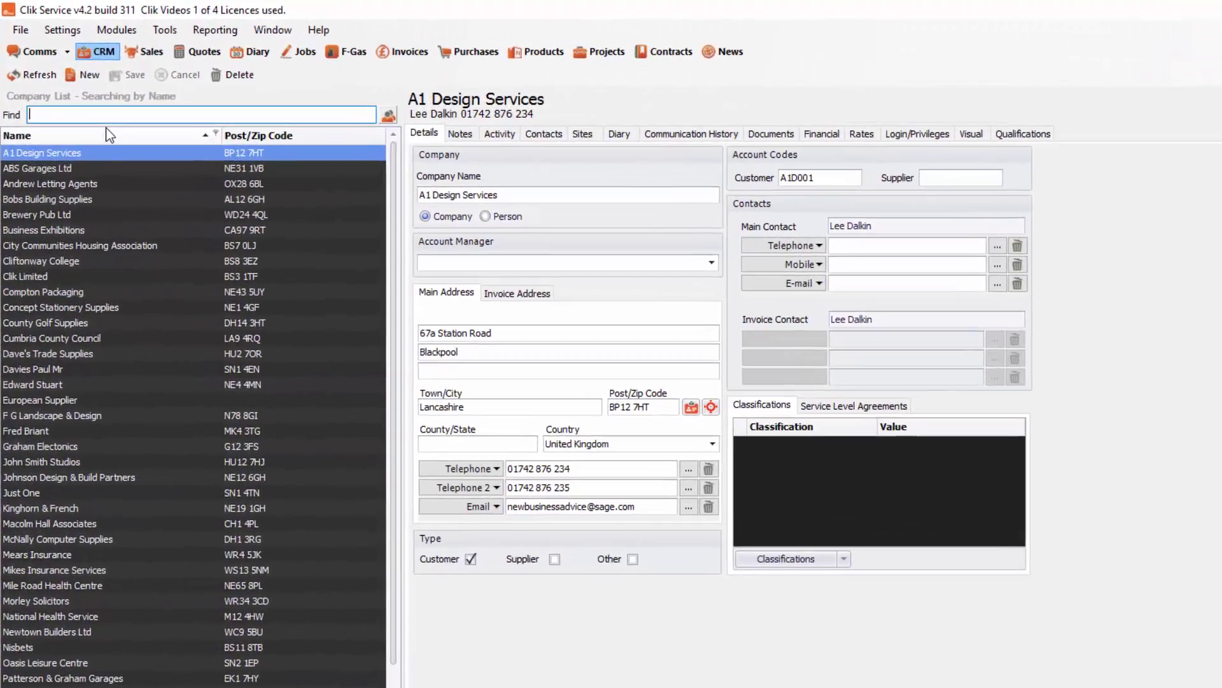
pyautogui.write('bre')
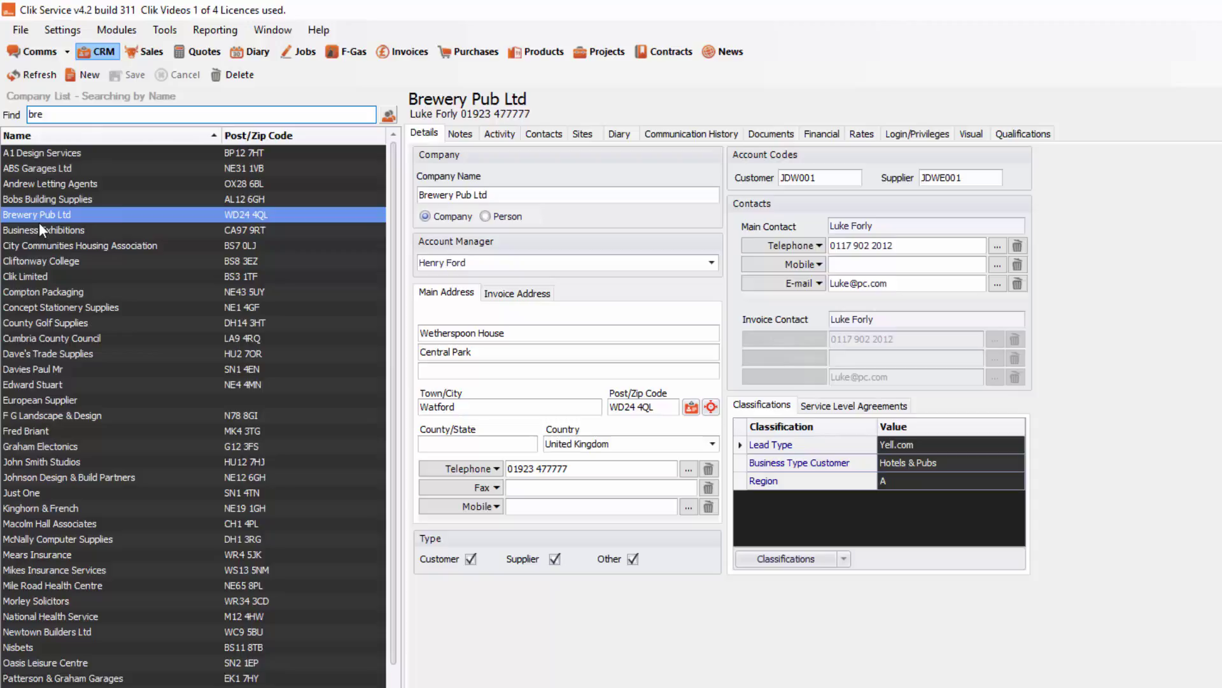
pyautogui.click(505, 135)
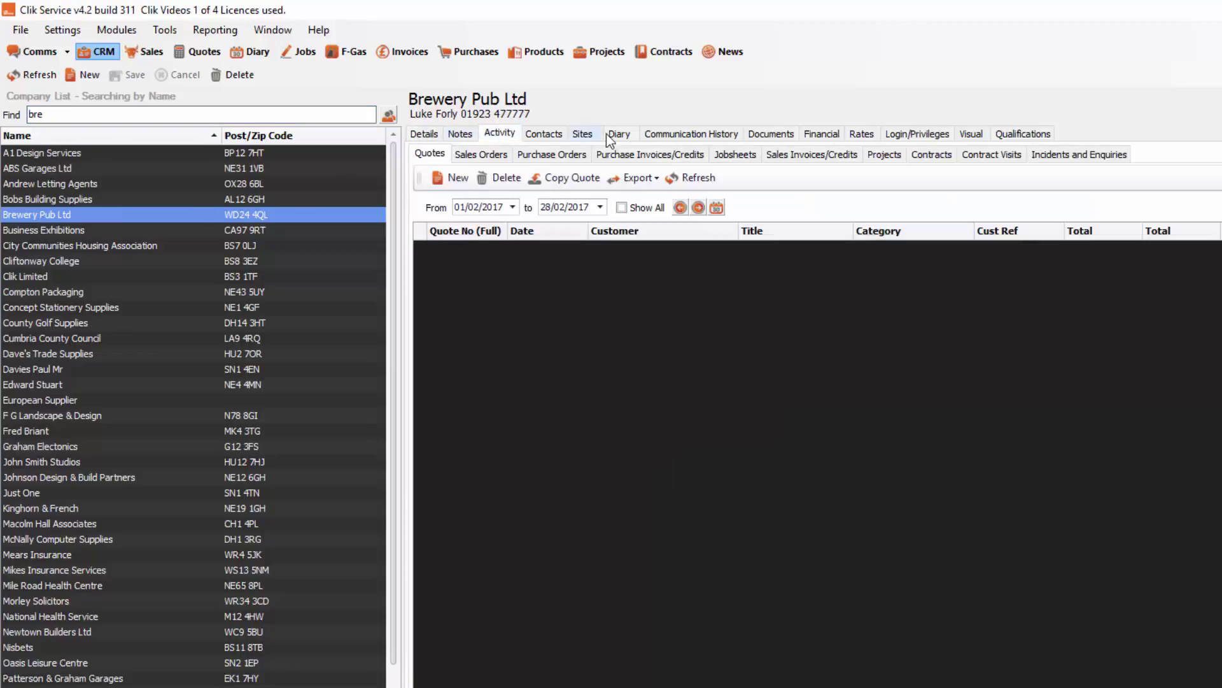
pyautogui.click(929, 155)
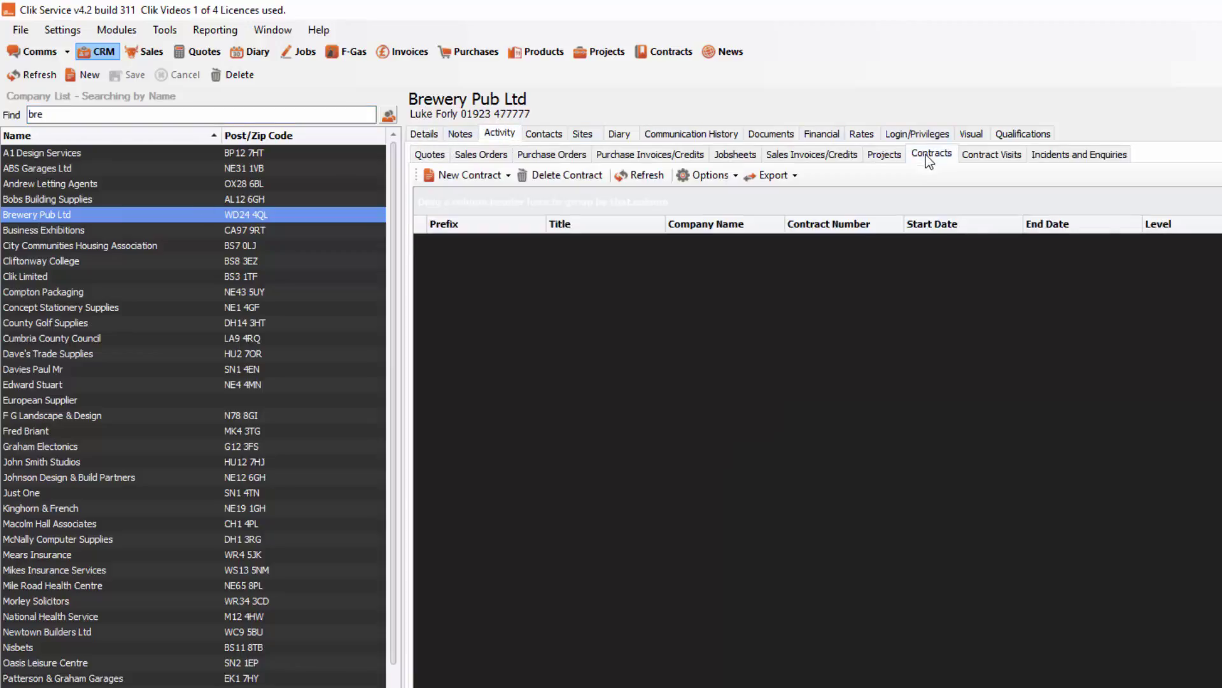
pyautogui.click(508, 176)
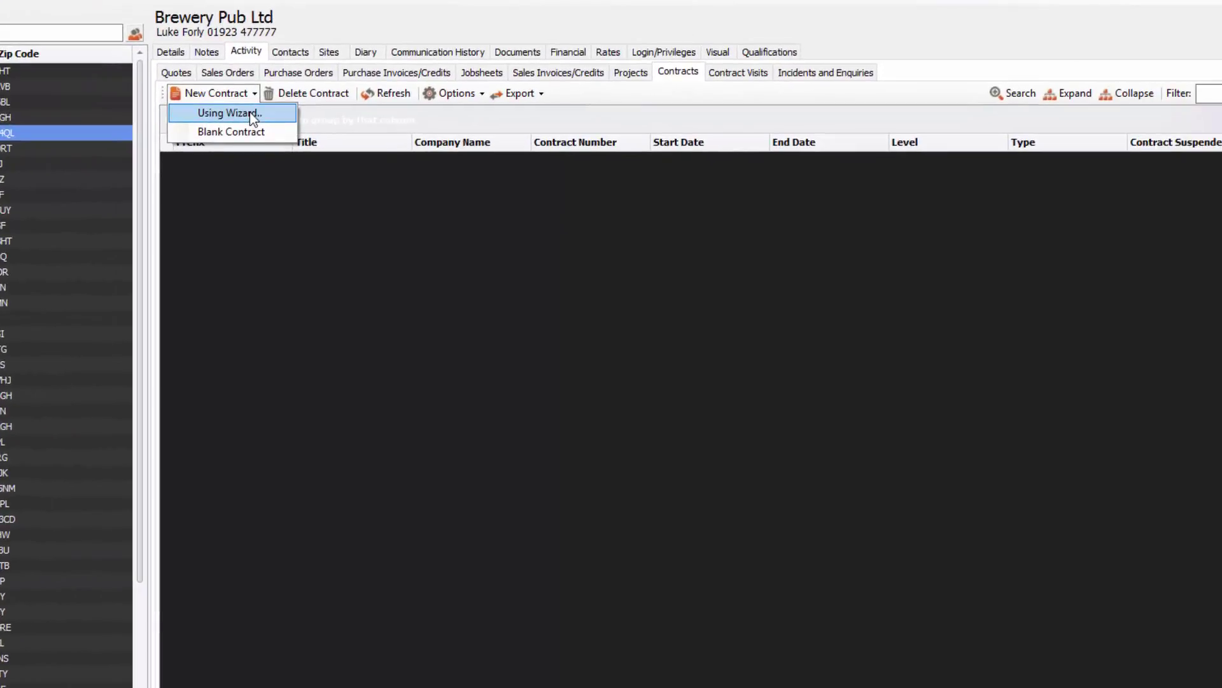
# Step: Start a wizard contract: reference PO113, start 01/02/2017, no end date, value 100.00
pyautogui.click(311, 134)
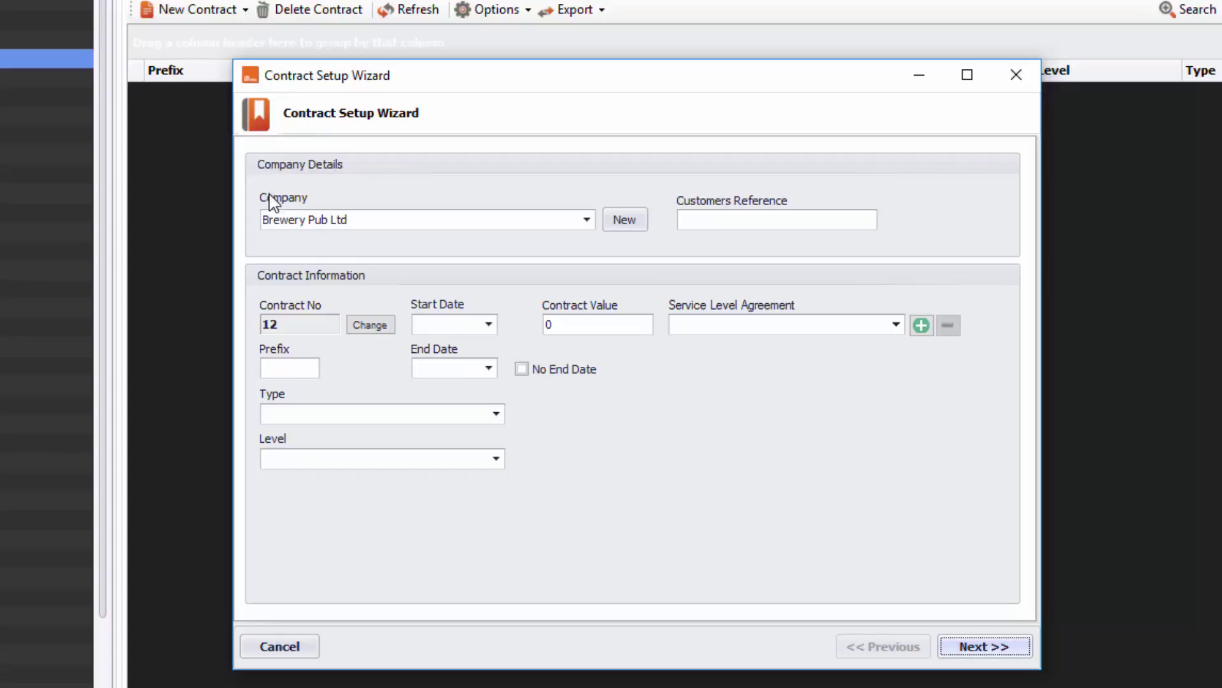
pyautogui.click(739, 221)
pyautogui.write('PO113')
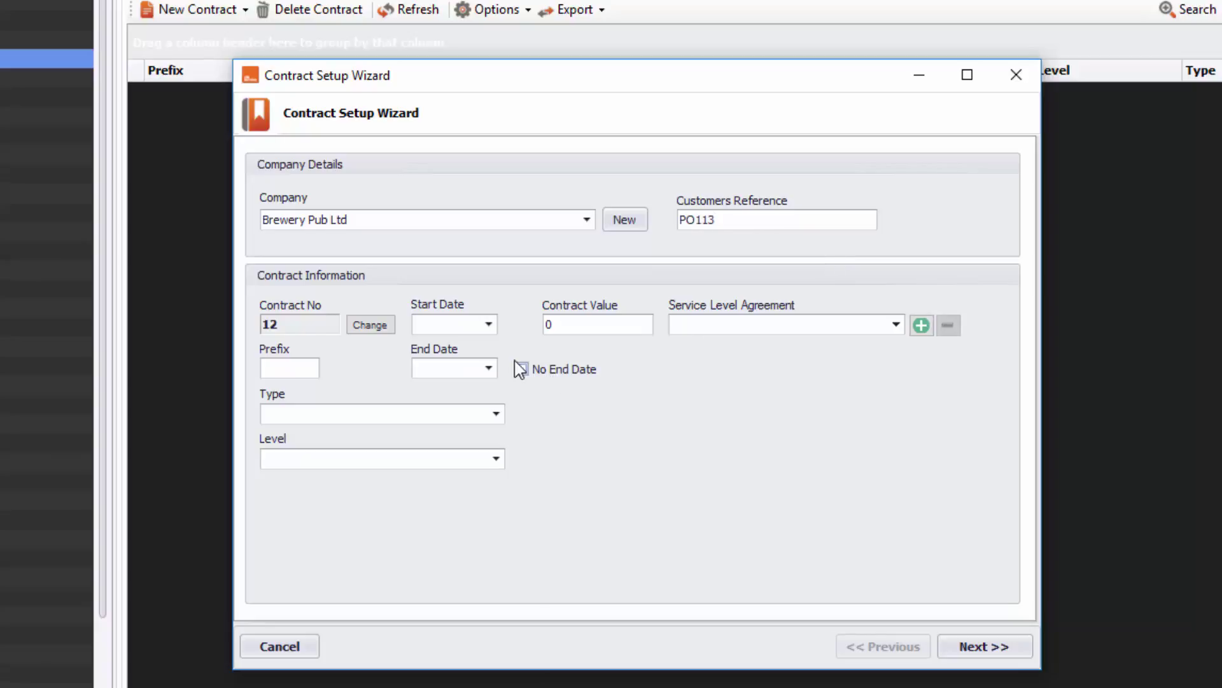
pyautogui.click(488, 325)
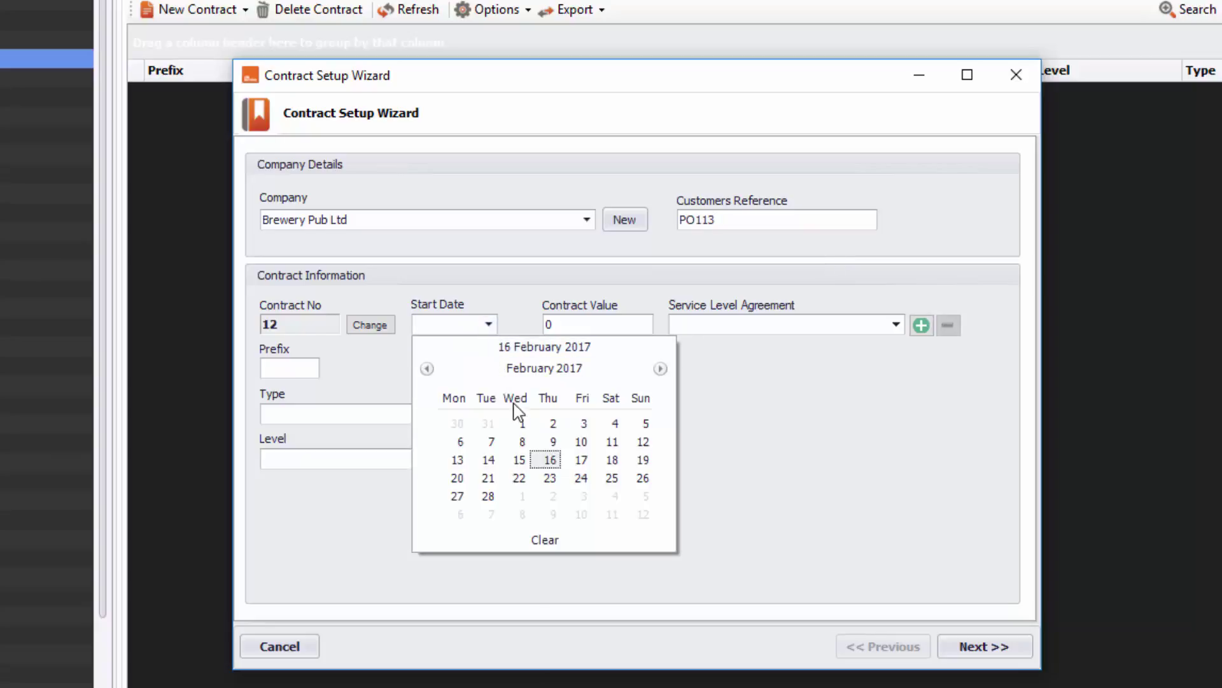
pyautogui.click(521, 427)
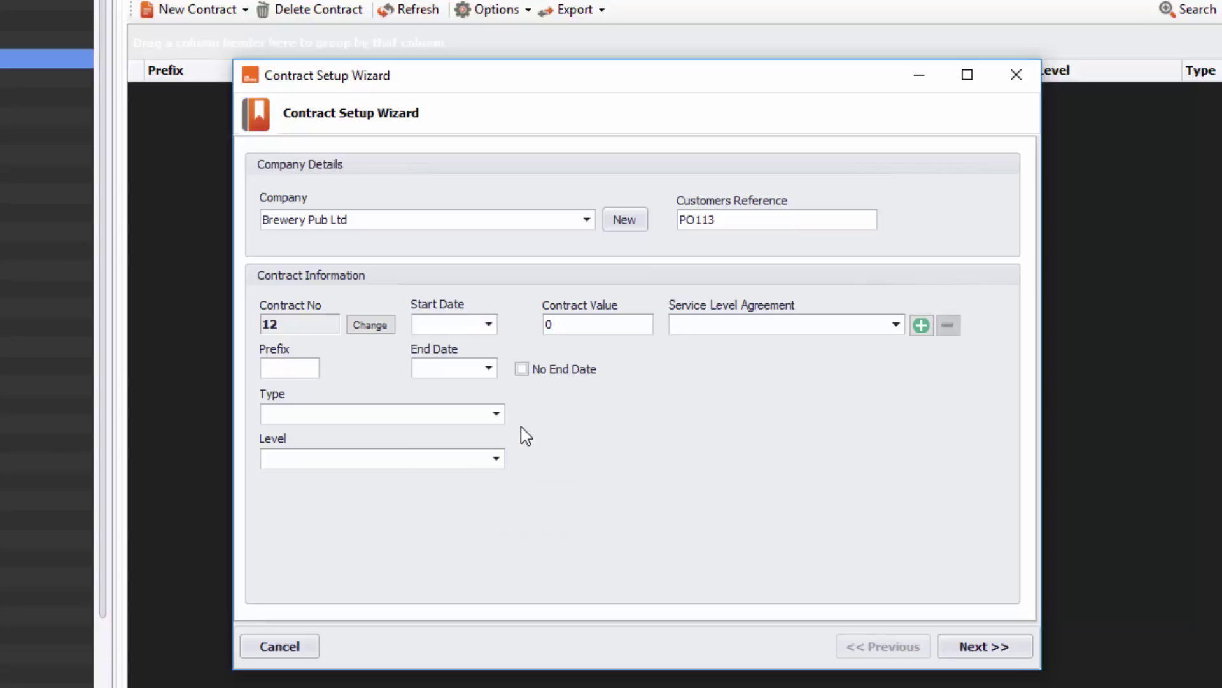
pyautogui.click(522, 370)
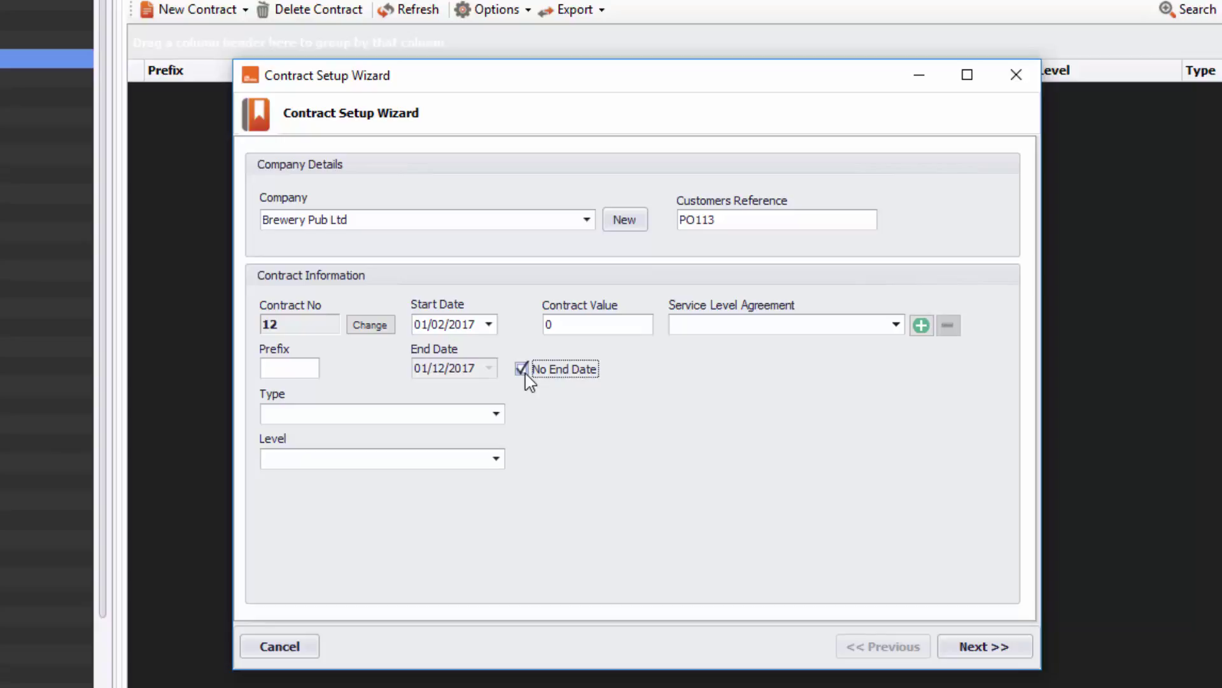
pyautogui.click(586, 326)
pyautogui.write('100.00')
# Step: Set the contract's SLA to P1, type to Maintenance Contract and level to Gold
pyautogui.click(895, 325)
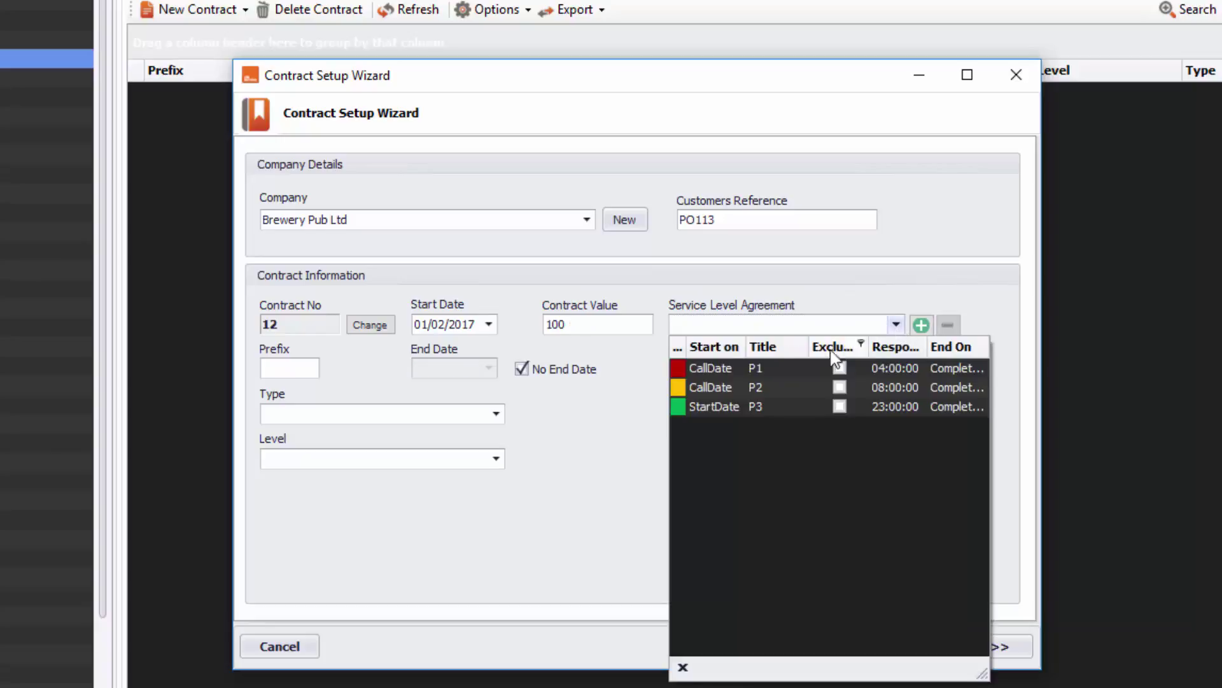
pyautogui.click(782, 369)
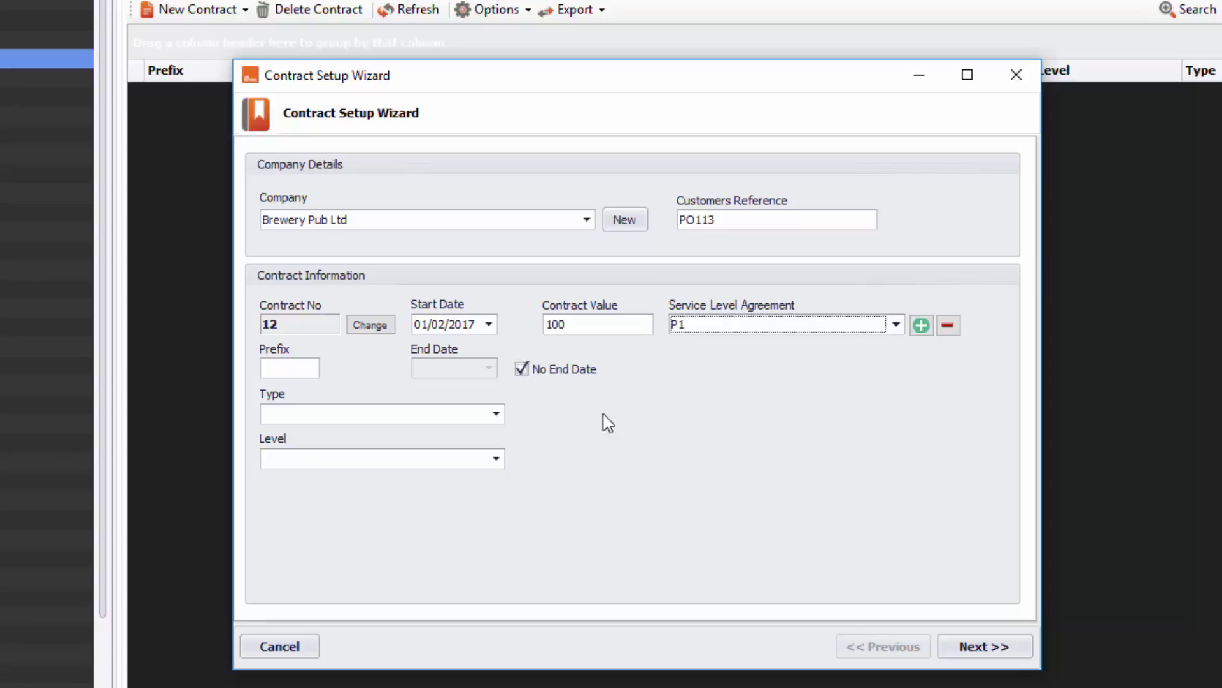
pyautogui.click(496, 414)
pyautogui.click(423, 455)
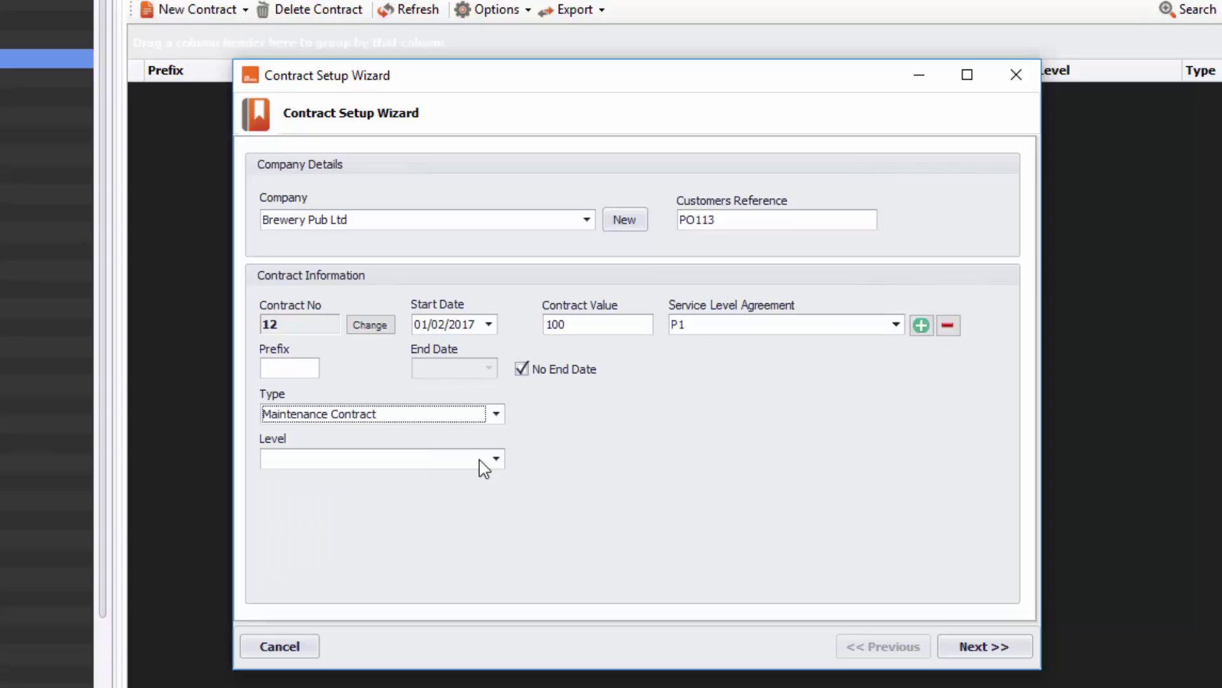
pyautogui.click(496, 458)
pyautogui.click(326, 516)
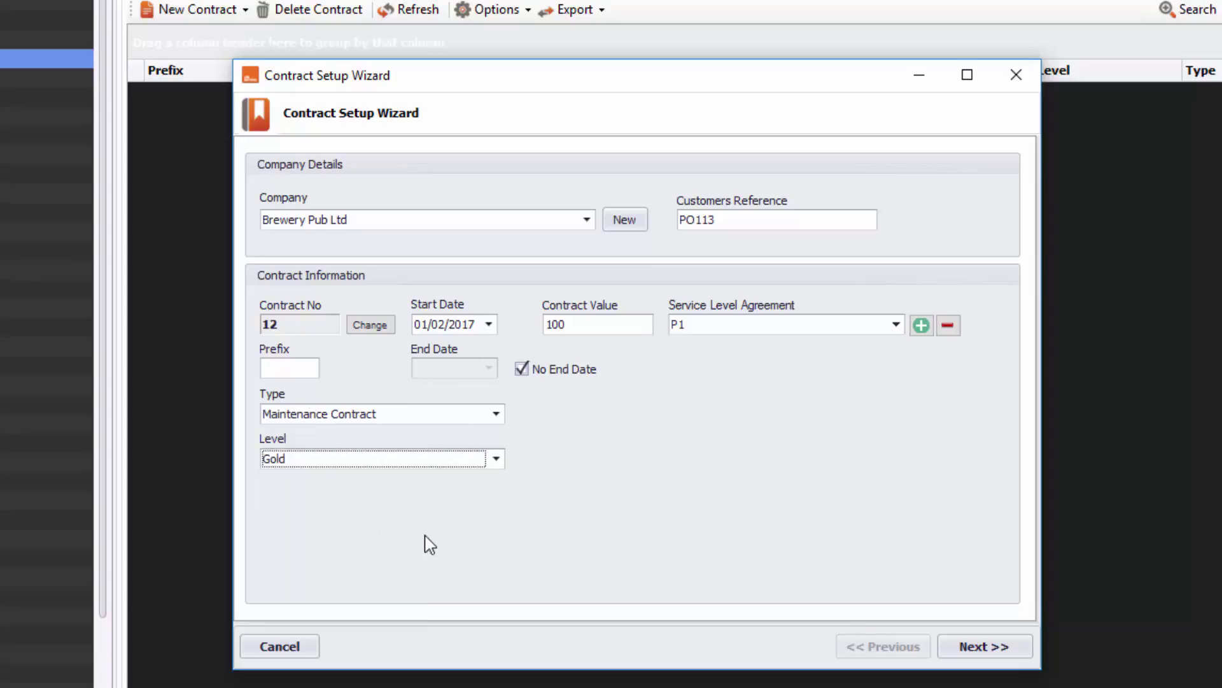
# Step: Add all six Brewery Pub Ltd sites, from The Seven Stars down, as contract sites
pyautogui.click(963, 649)
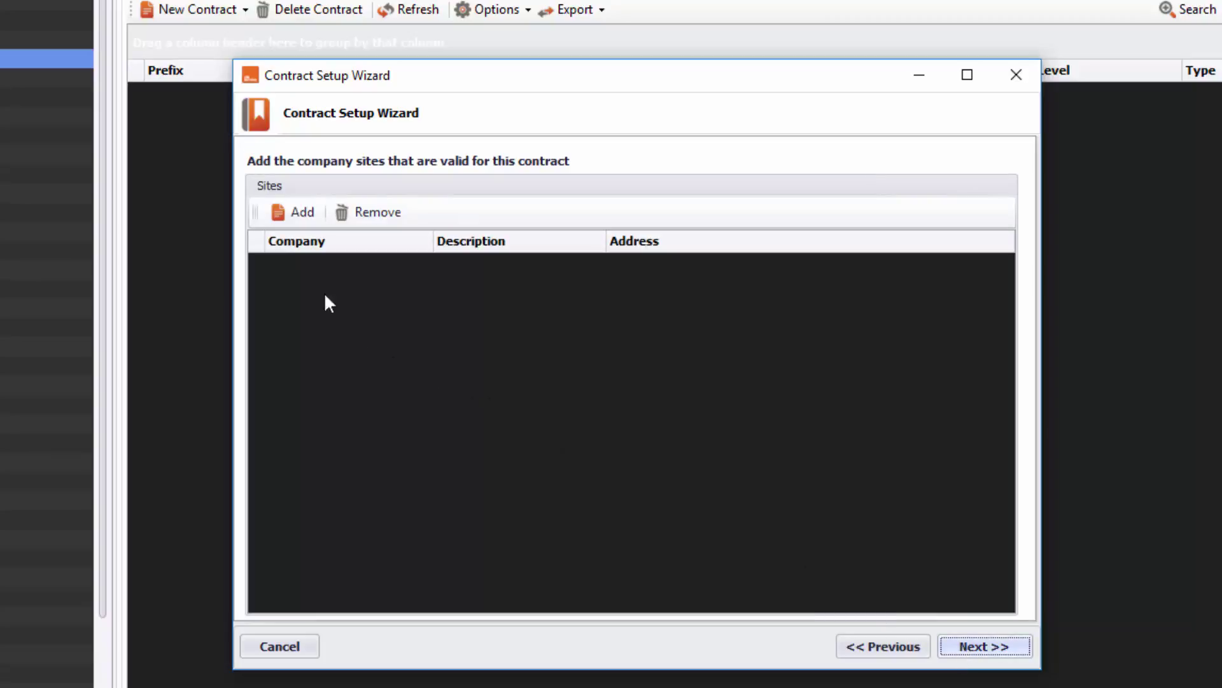
pyautogui.click(299, 213)
pyautogui.click(622, 214)
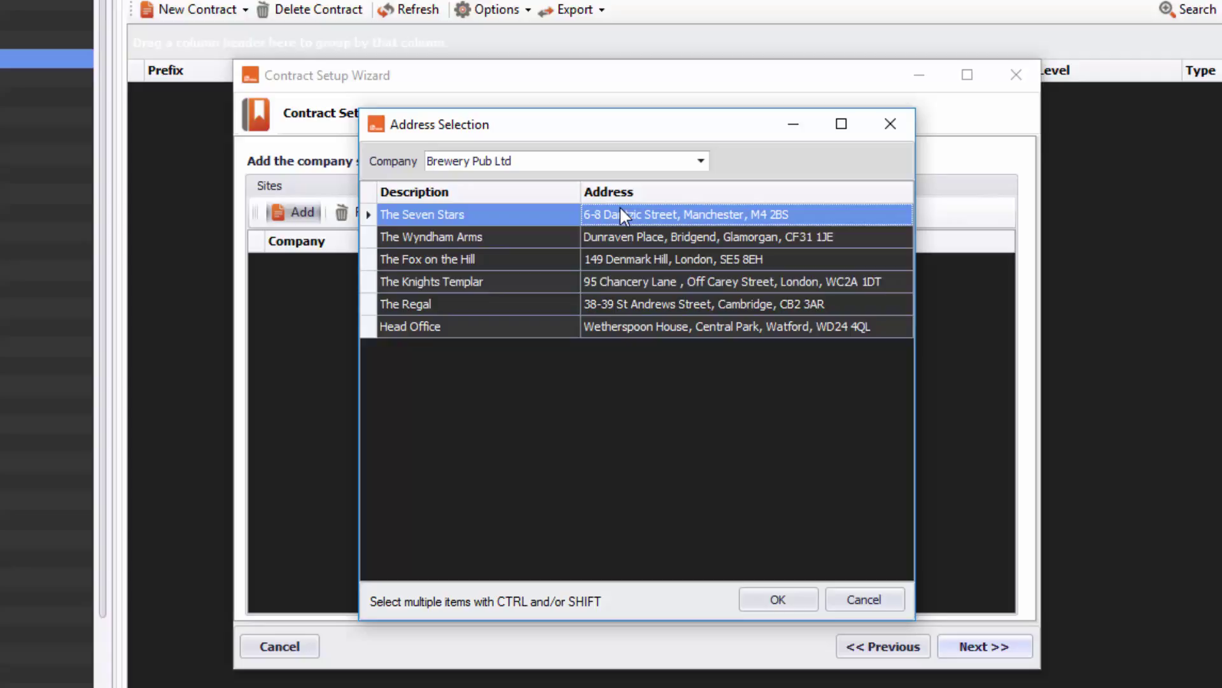
pyautogui.hotkey('shift', 'Down')
pyautogui.hotkey('shift', 'Down')
pyautogui.hotkey('shift', 'Down')
pyautogui.hotkey('shift', 'Down')
pyautogui.hotkey('shift', 'Down')
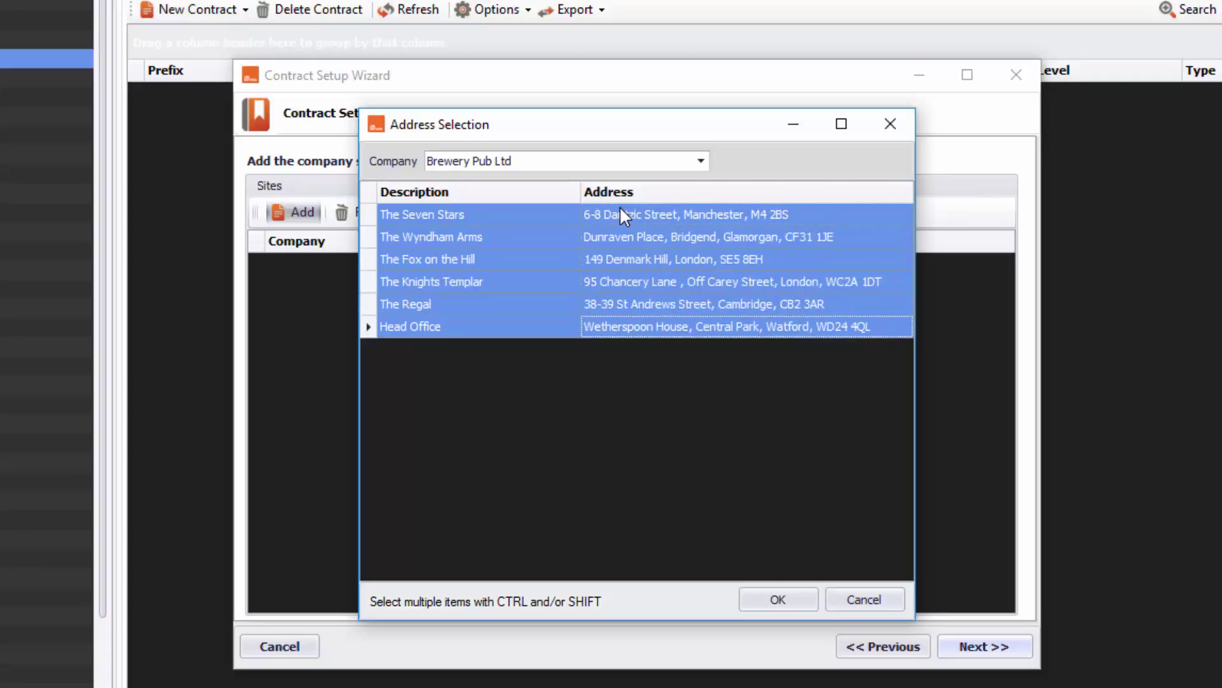
pyautogui.click(786, 600)
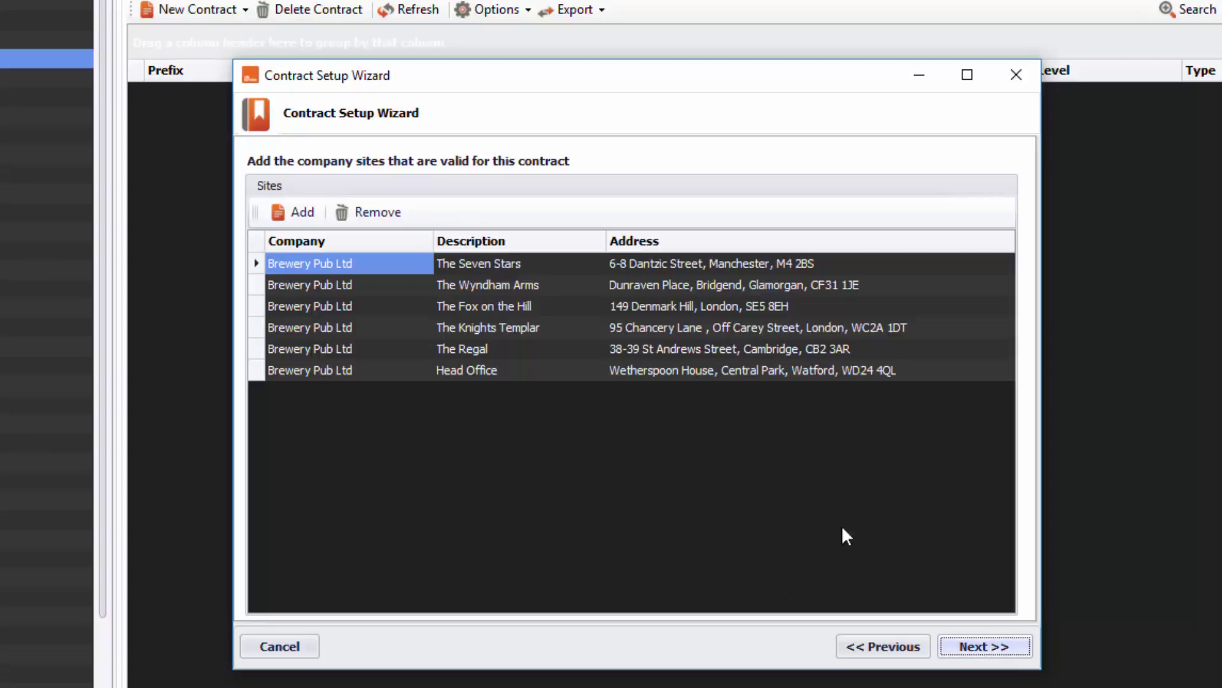
# Step: On the contract rates step, clear ALL pre-filled charge and cost rates
pyautogui.click(1000, 642)
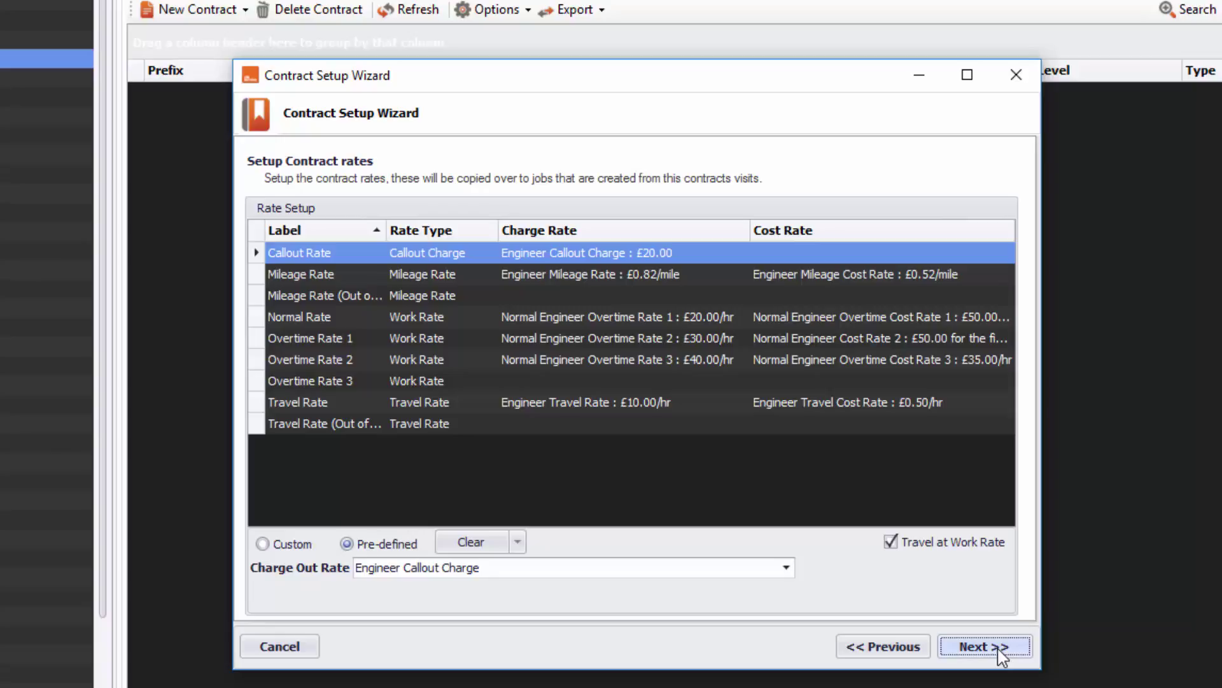
pyautogui.click(517, 542)
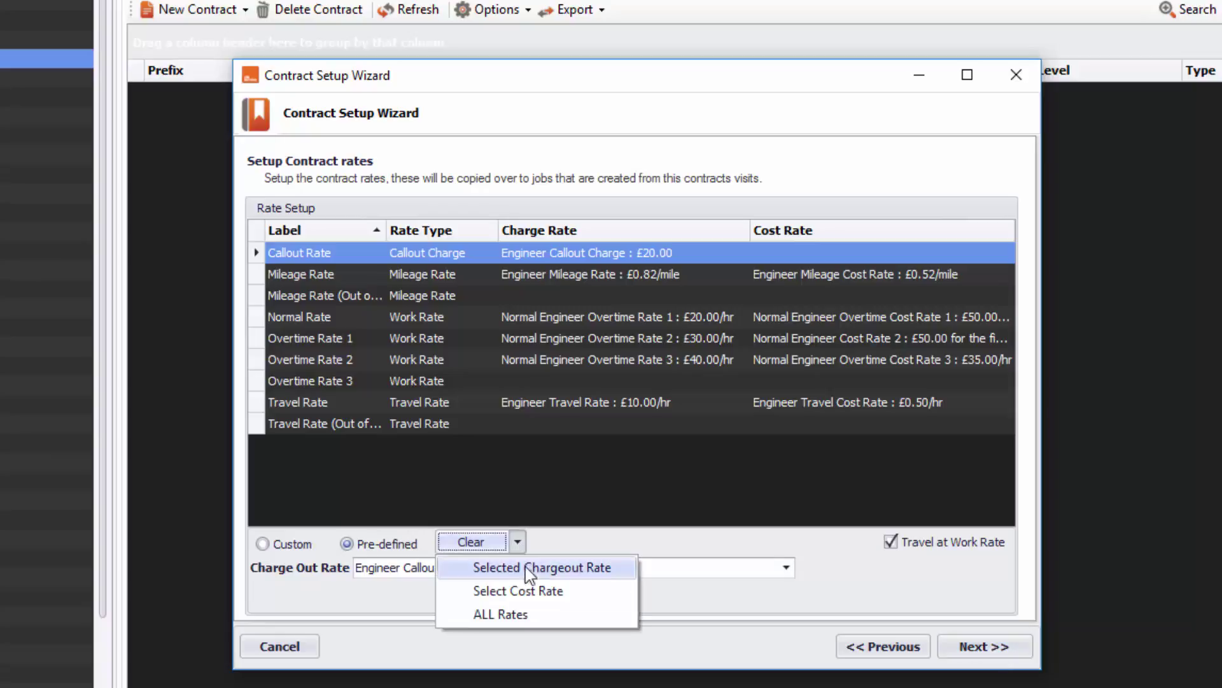
pyautogui.click(528, 613)
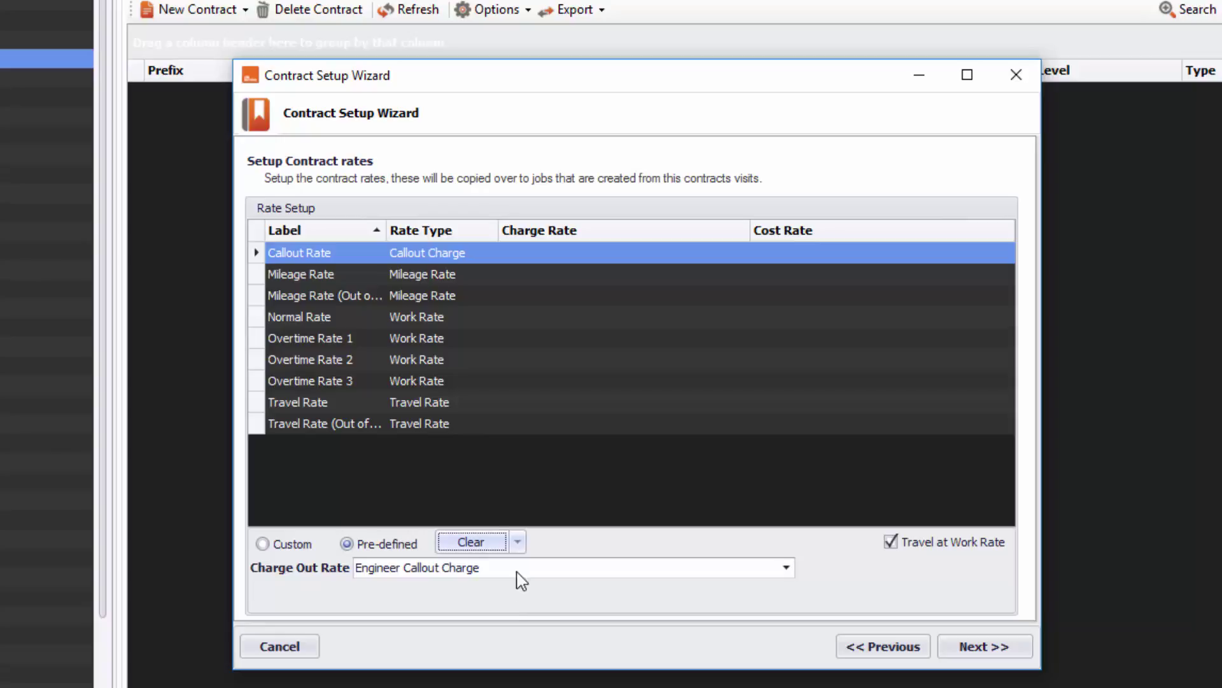
# Step: Advance to the Add preferred engineers page, leaving it empty
pyautogui.click(996, 648)
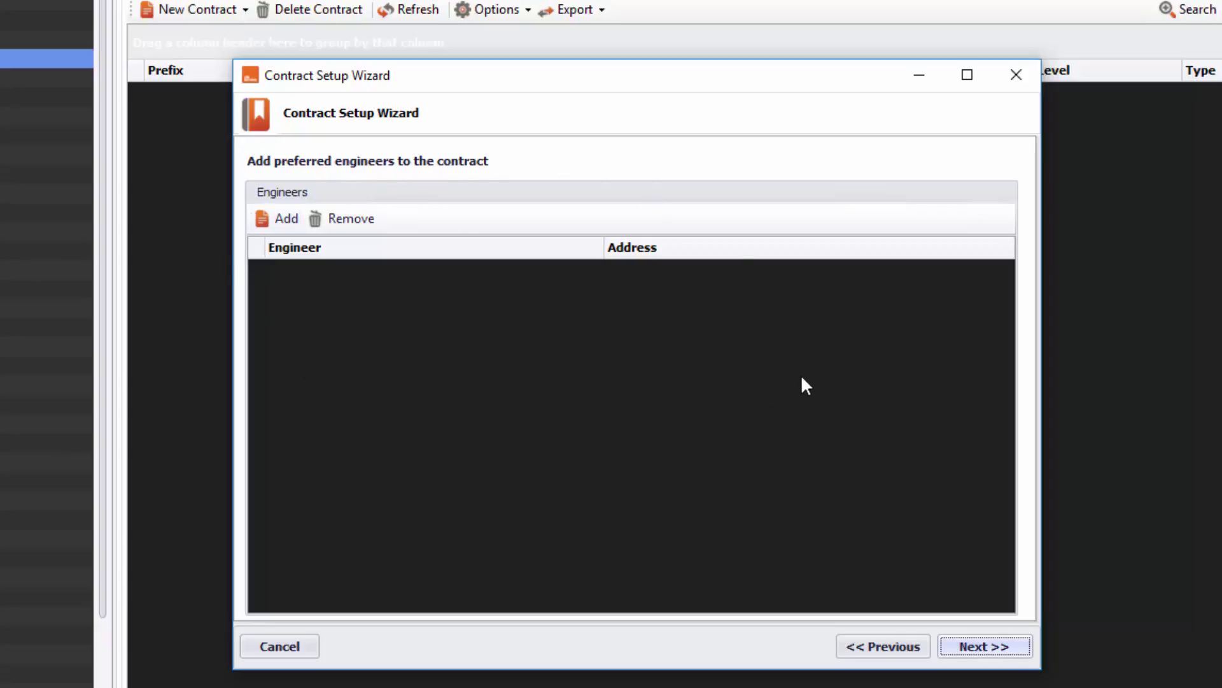
# Step: Add the Fisher & Paykel Cooker, Burco Titan Gas Range and Grigia Coffee Machine to the contract
pyautogui.click(999, 647)
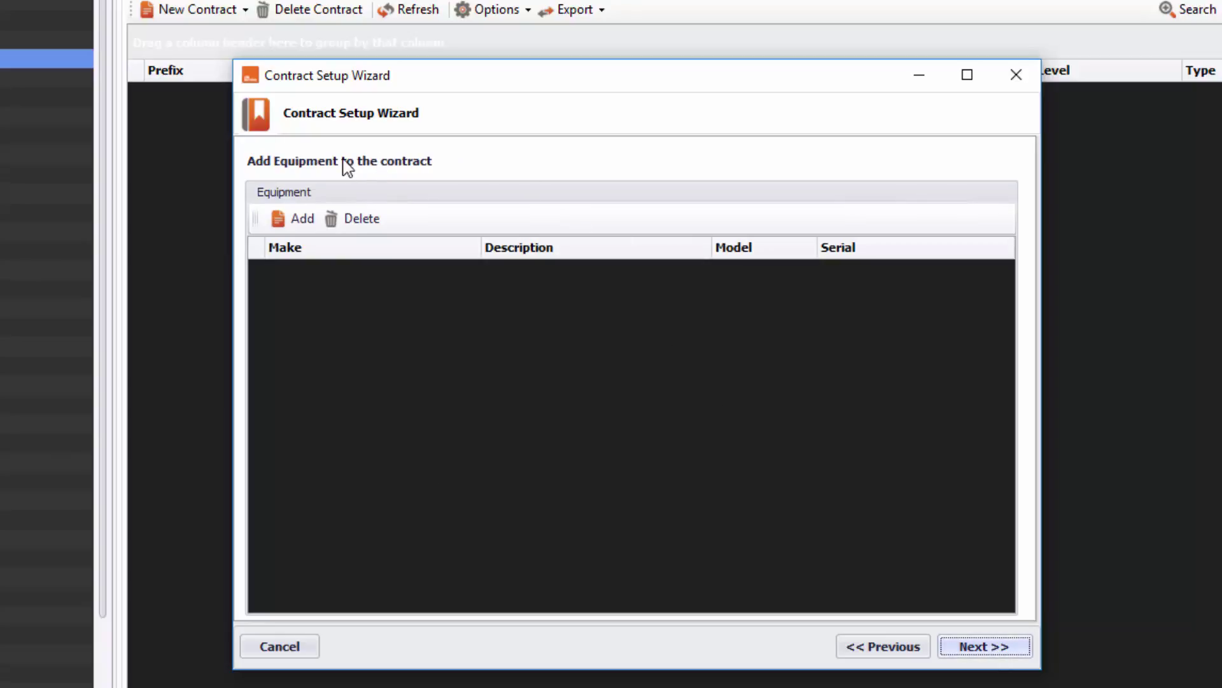
pyautogui.click(300, 220)
pyautogui.click(521, 272)
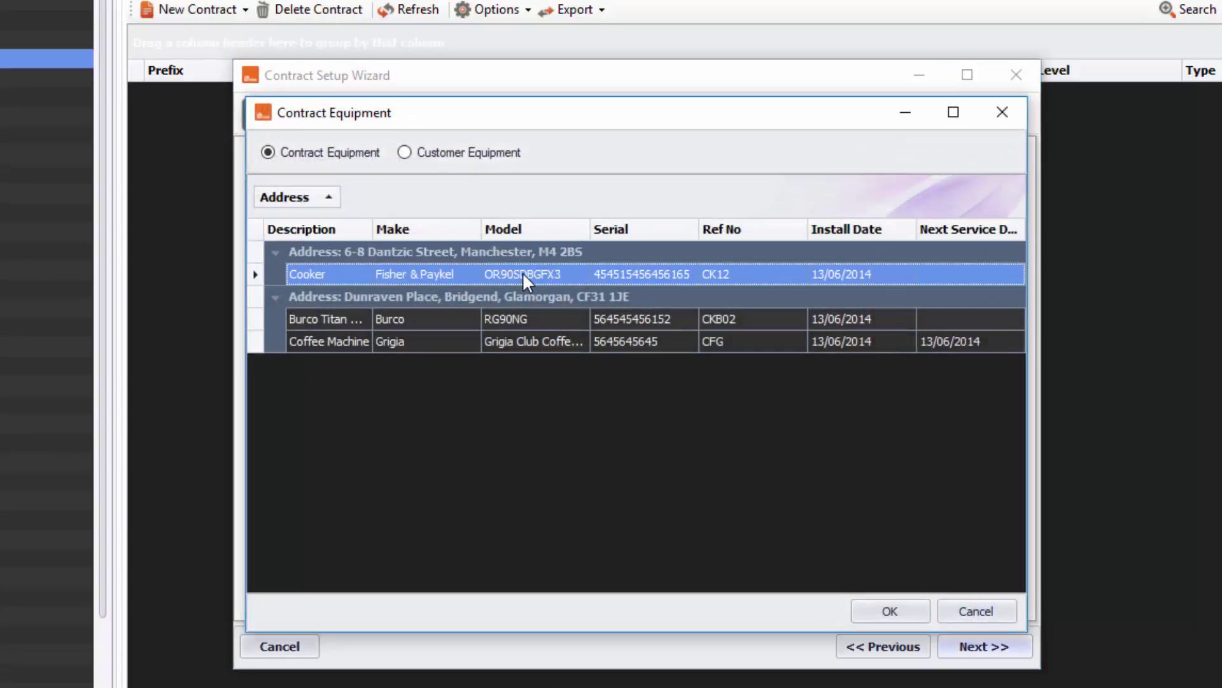
pyautogui.hotkey('shift', 'Down')
pyautogui.hotkey('shift', 'Down')
pyautogui.hotkey('shift', 'Down')
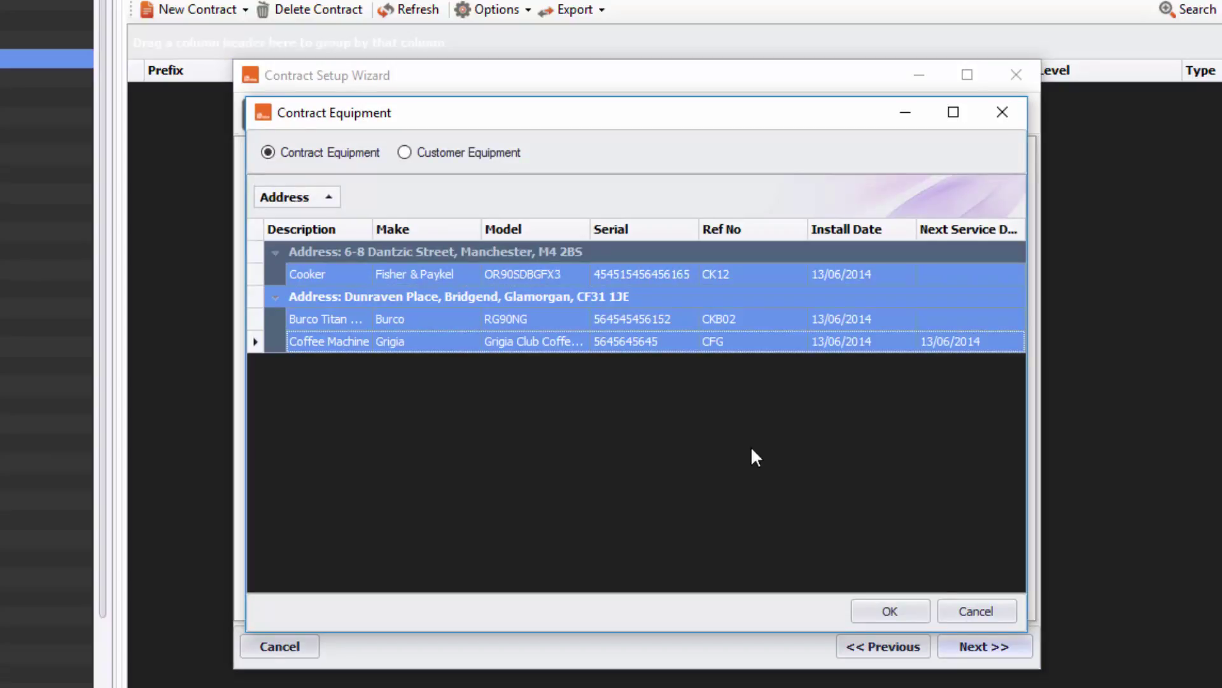
pyautogui.click(879, 619)
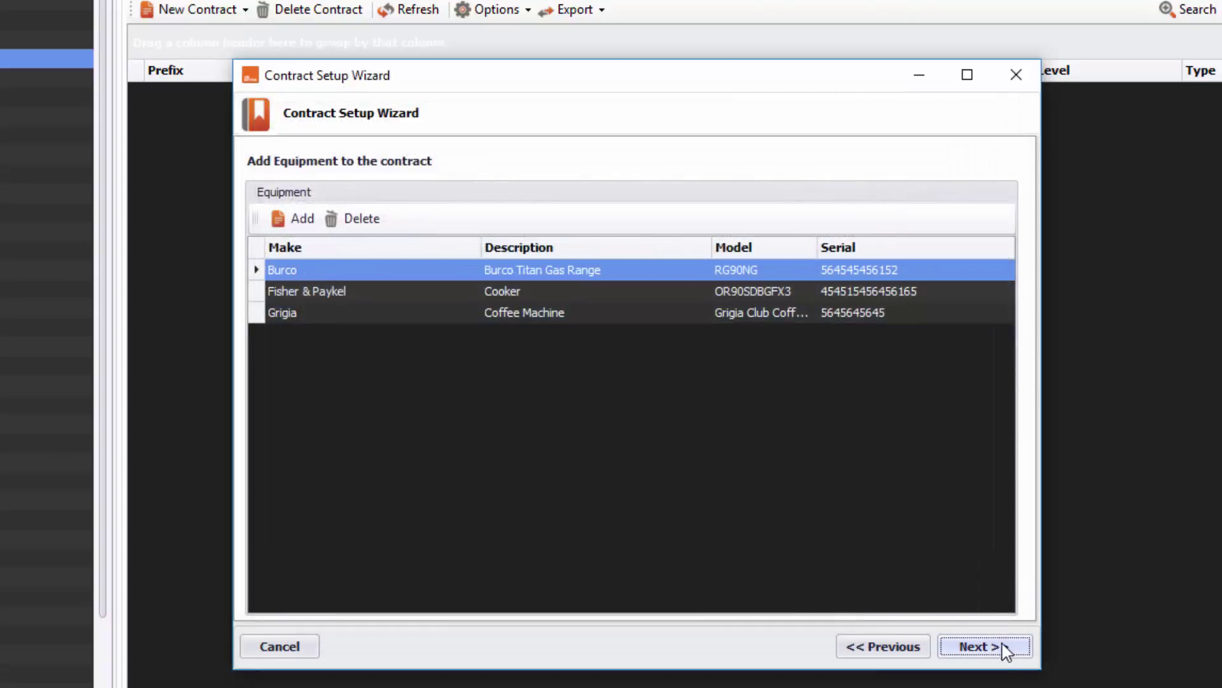
# Step: Leave the jobsheet notes and description empty and move on to products and prices
pyautogui.click(1005, 648)
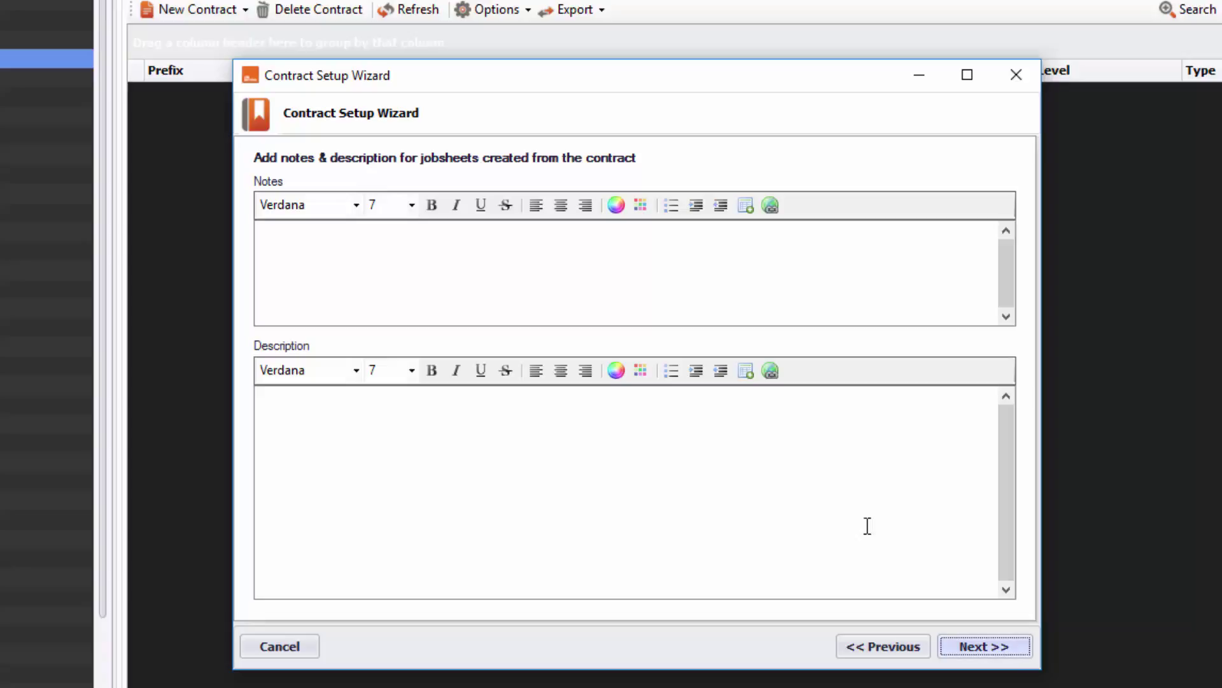
pyautogui.click(383, 265)
pyautogui.click(362, 452)
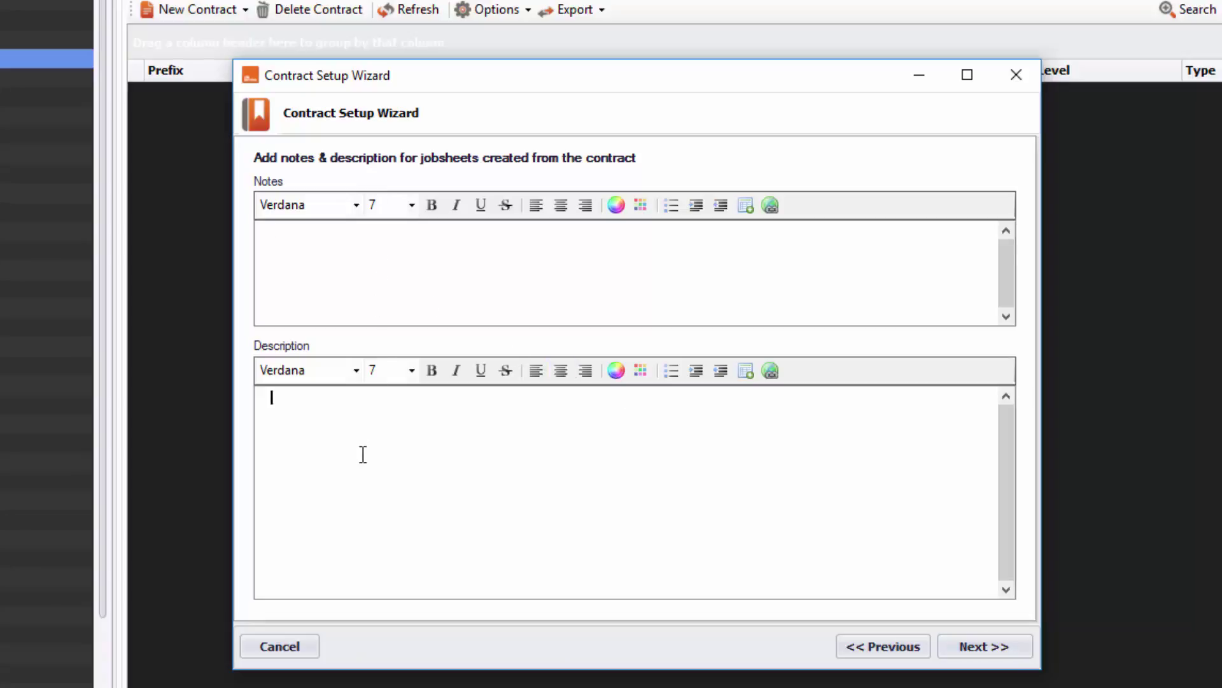
pyautogui.click(339, 281)
pyautogui.click(318, 438)
pyautogui.click(299, 262)
pyautogui.click(307, 440)
pyautogui.click(281, 270)
pyautogui.click(992, 655)
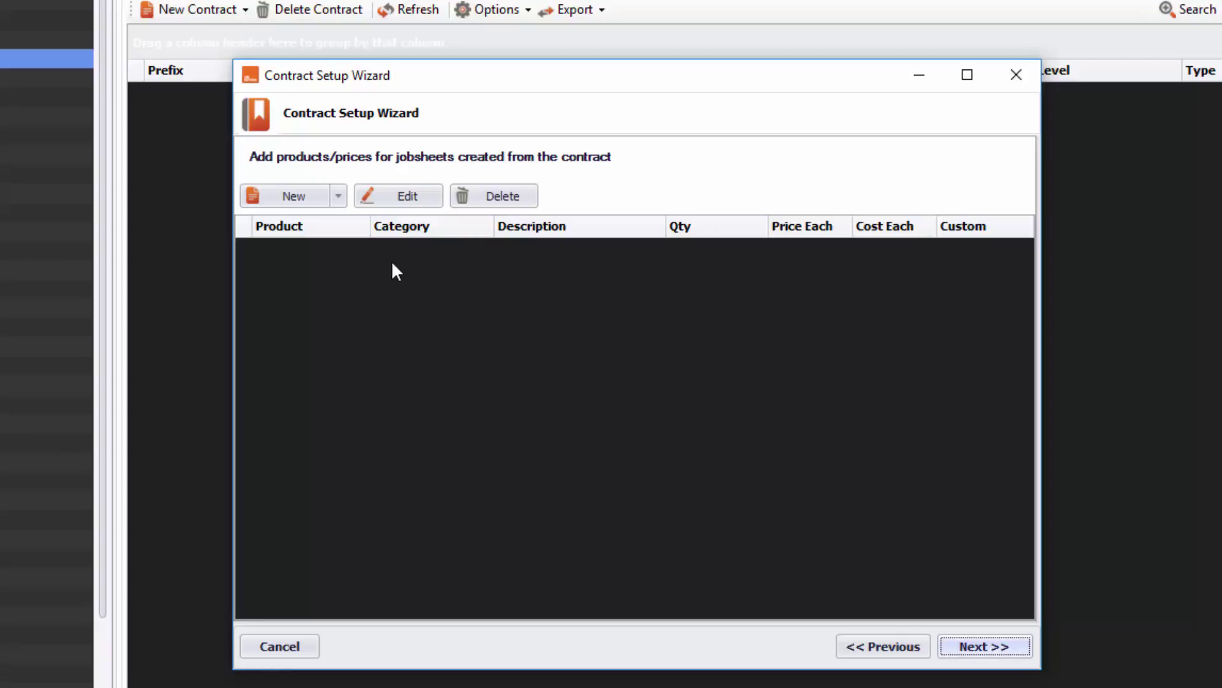
# Step: Add custom product 'Service Visit', code SVR, £100 each, tax code 1 Standard rated (20%)
pyautogui.click(342, 202)
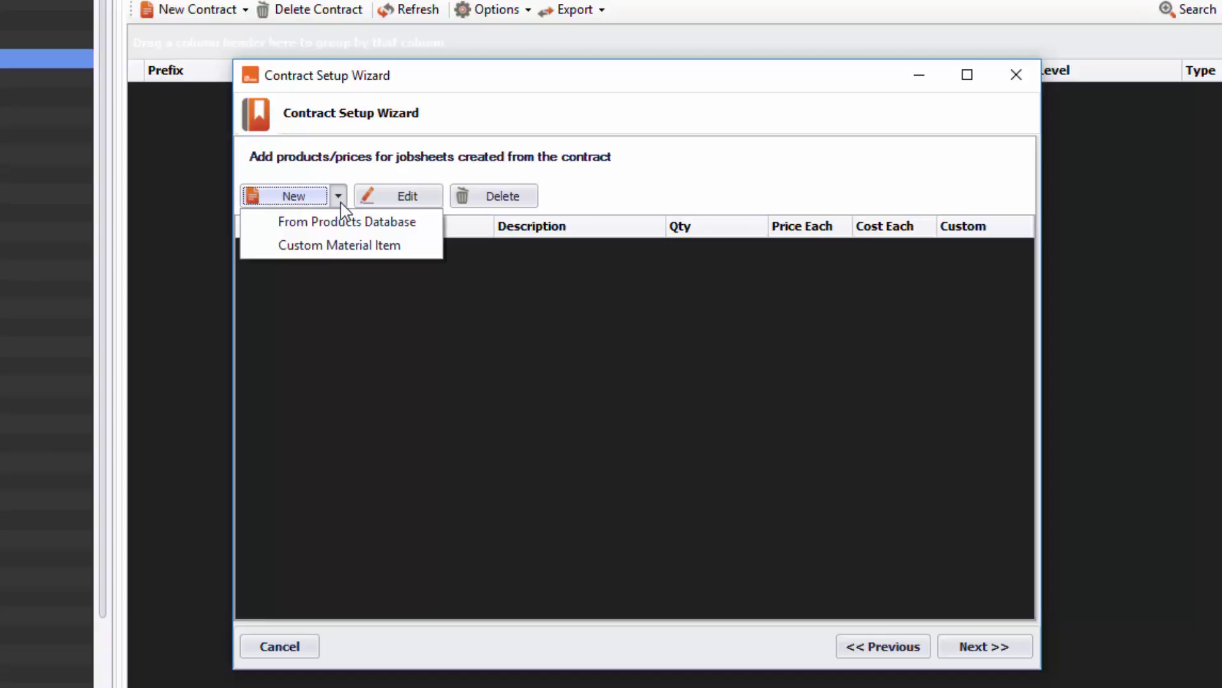
pyautogui.click(338, 247)
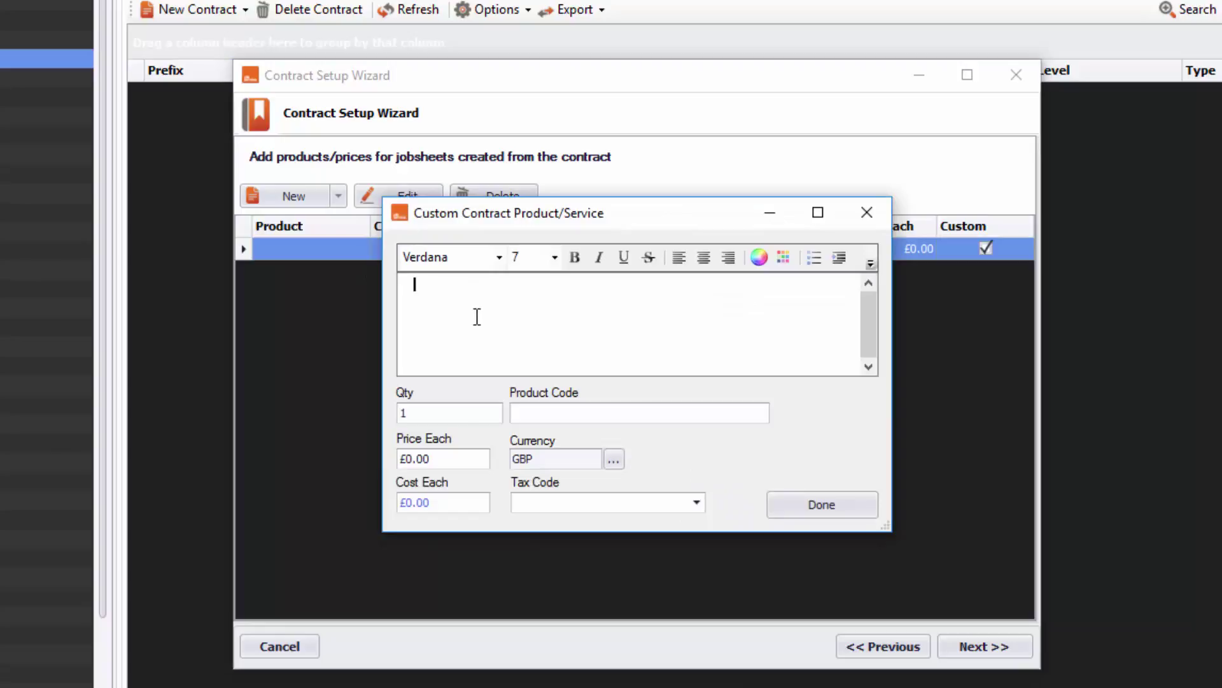
pyautogui.write('Service Visit')
pyautogui.click(562, 415)
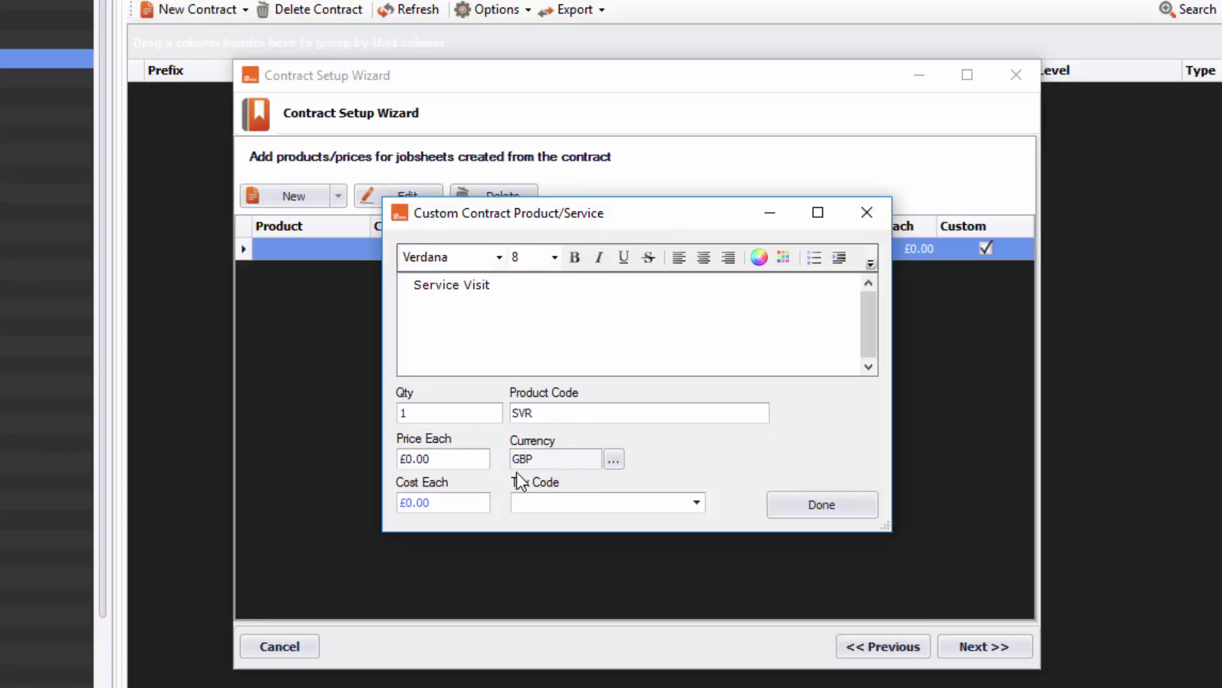
pyautogui.click(463, 460)
pyautogui.write('100')
pyautogui.click(468, 499)
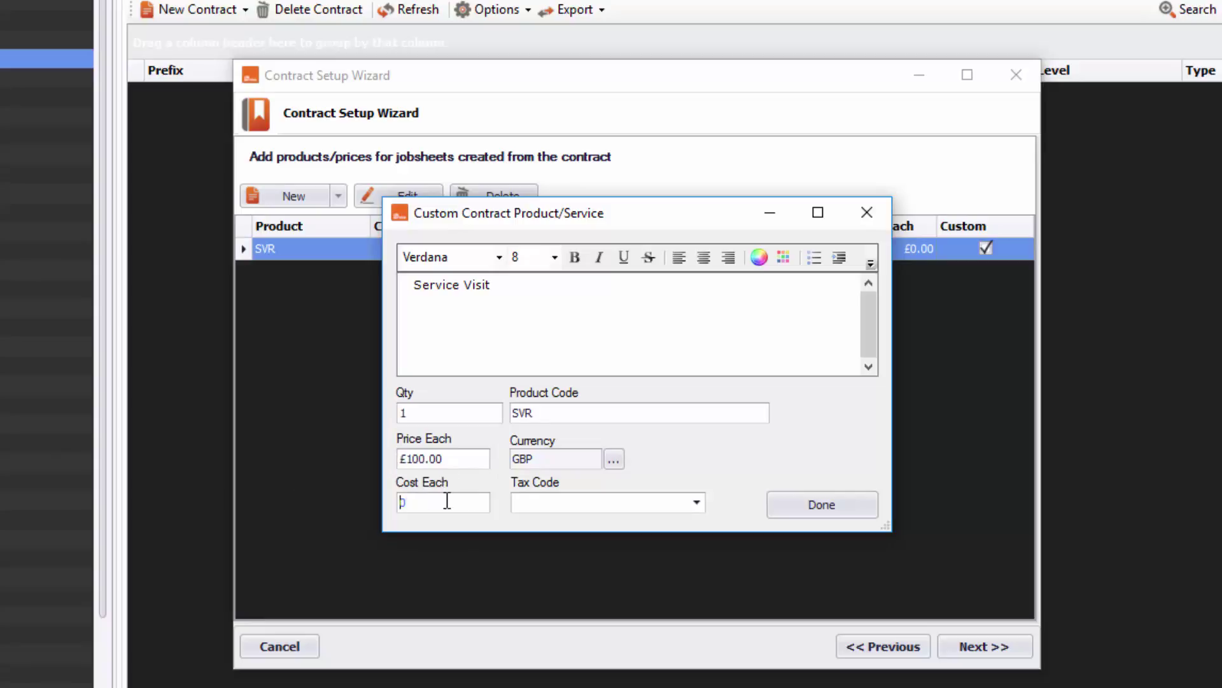
pyautogui.click(697, 502)
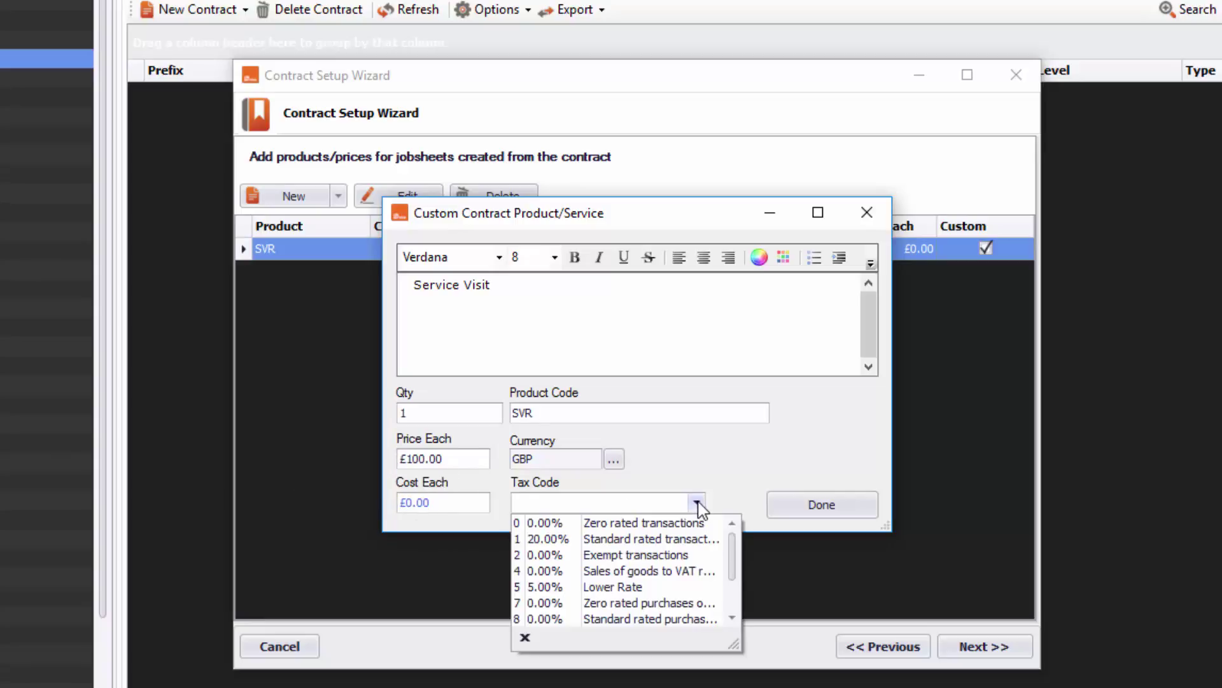
pyautogui.click(637, 539)
pyautogui.click(832, 513)
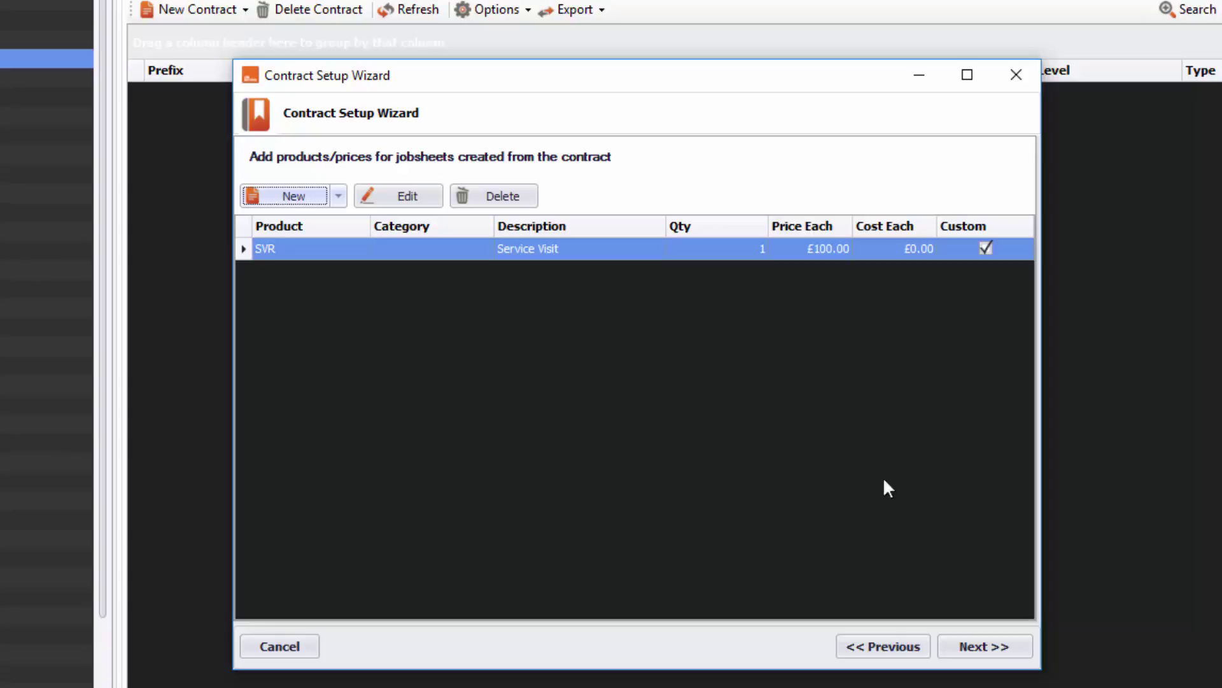
# Step: Create a new visit template '6 monthly visit' sited at The Wyndham Arms
pyautogui.click(996, 646)
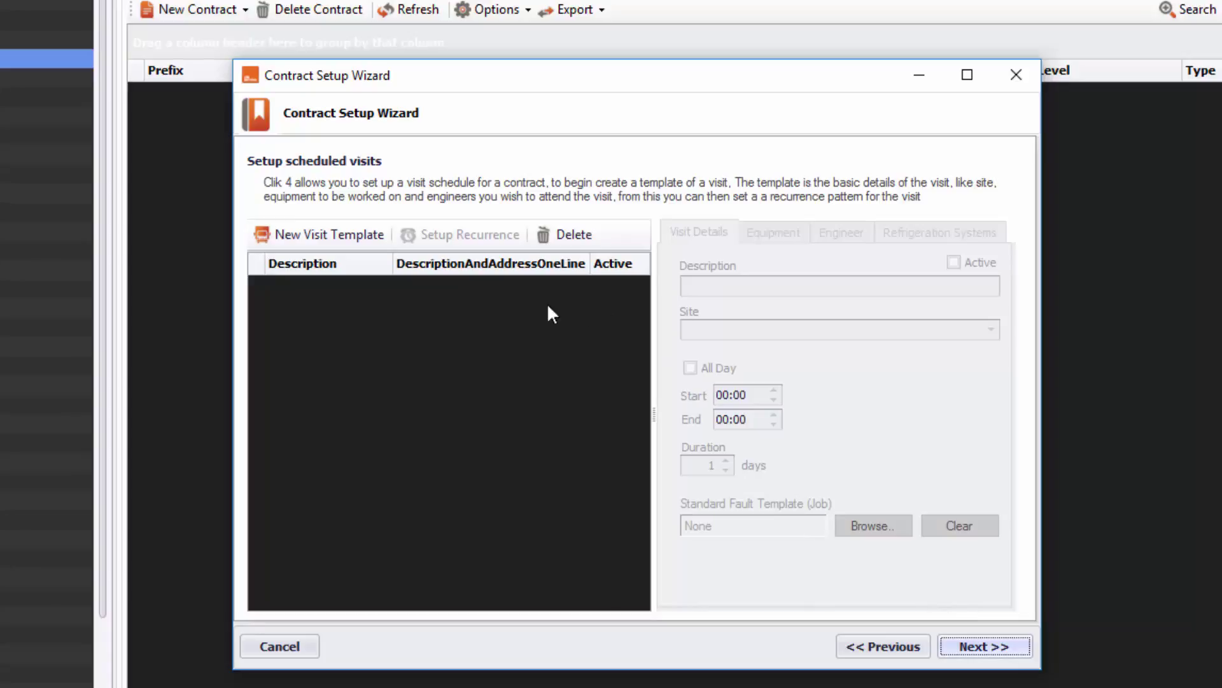
pyautogui.click(347, 236)
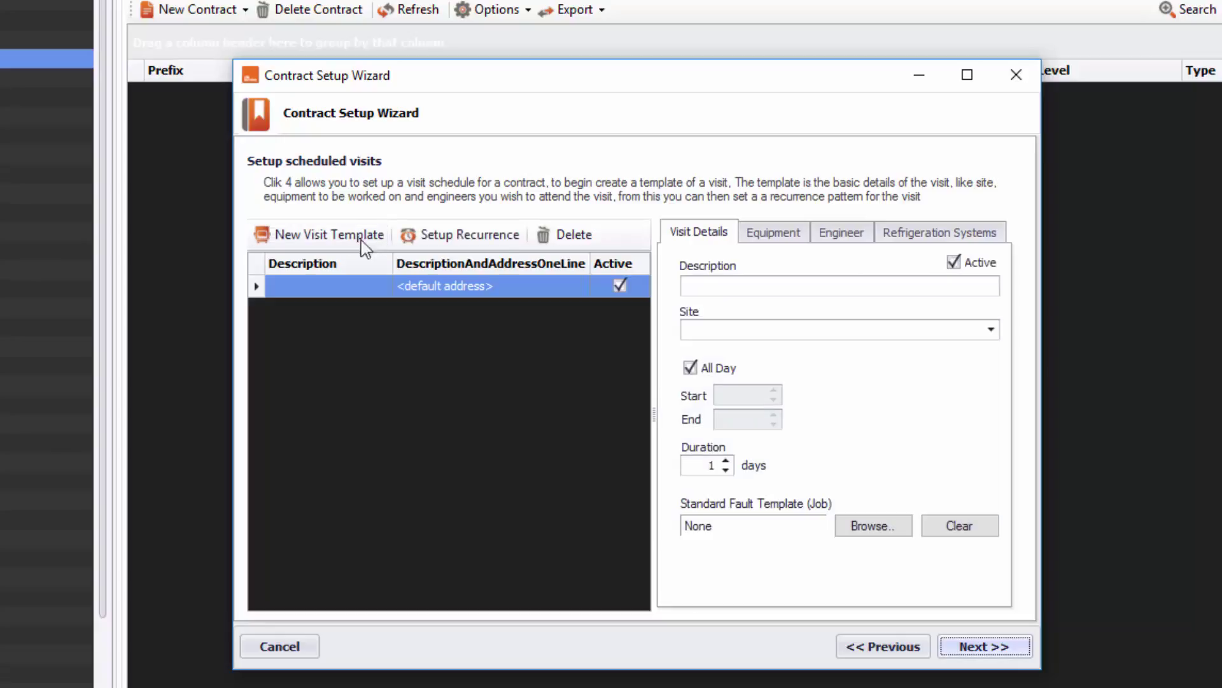
pyautogui.click(735, 288)
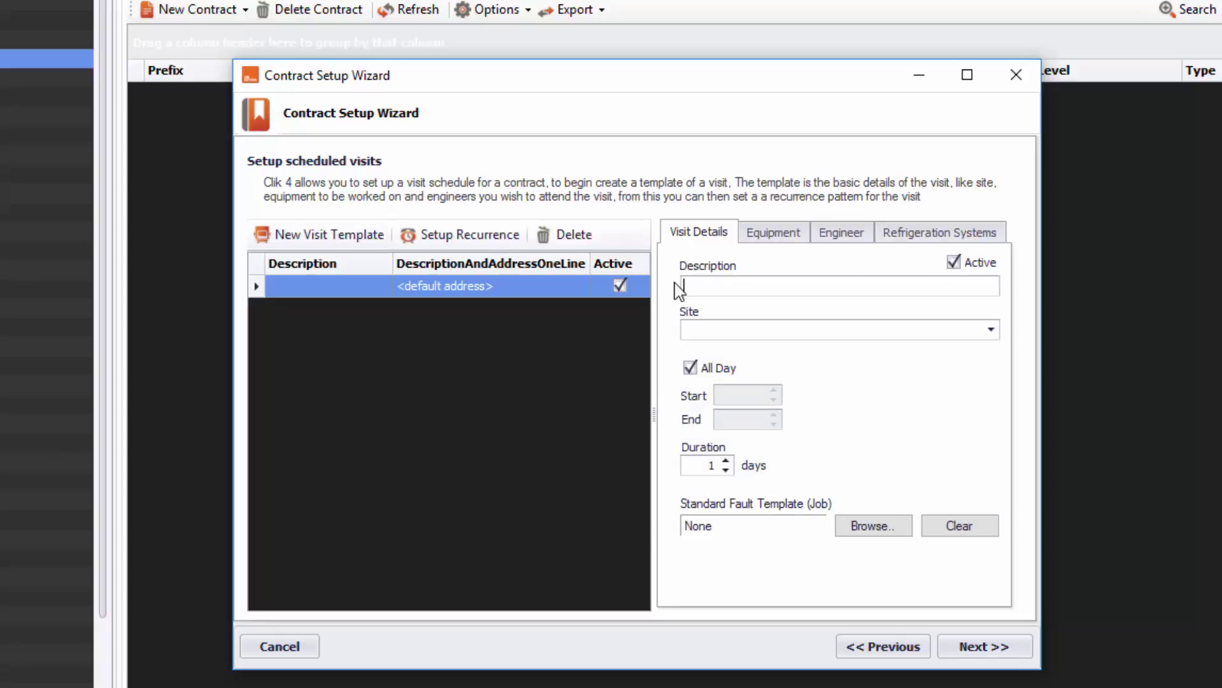
pyautogui.write('6 mont hly visit')
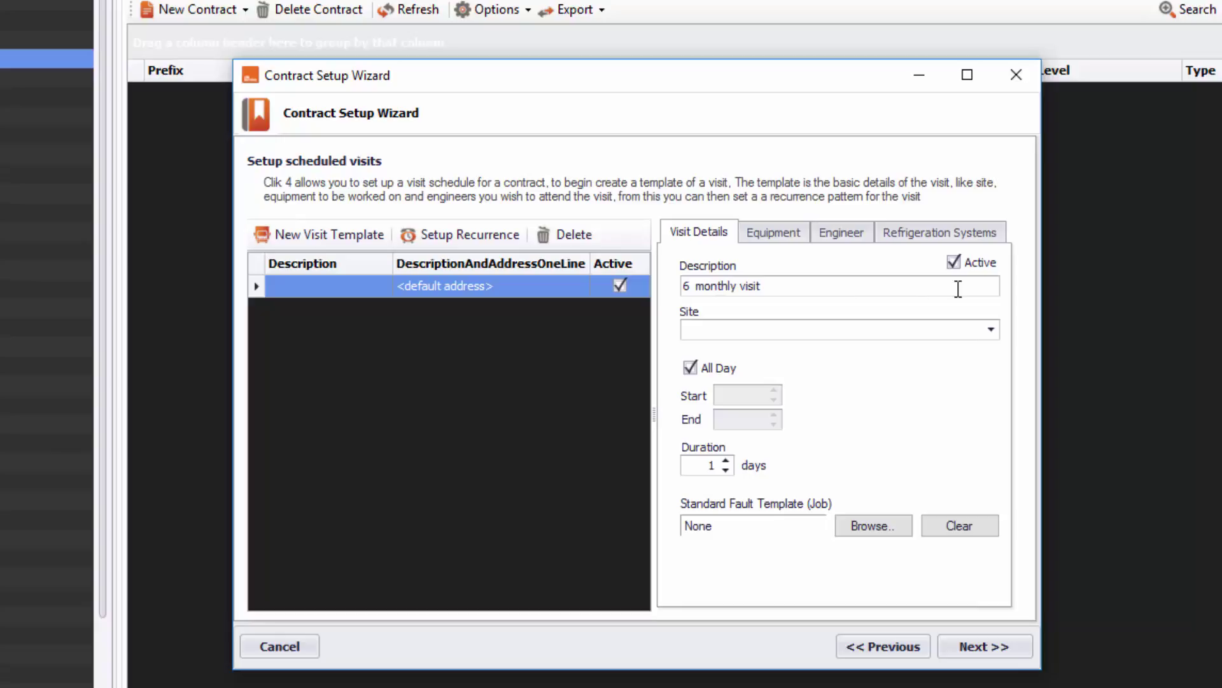
pyautogui.click(991, 329)
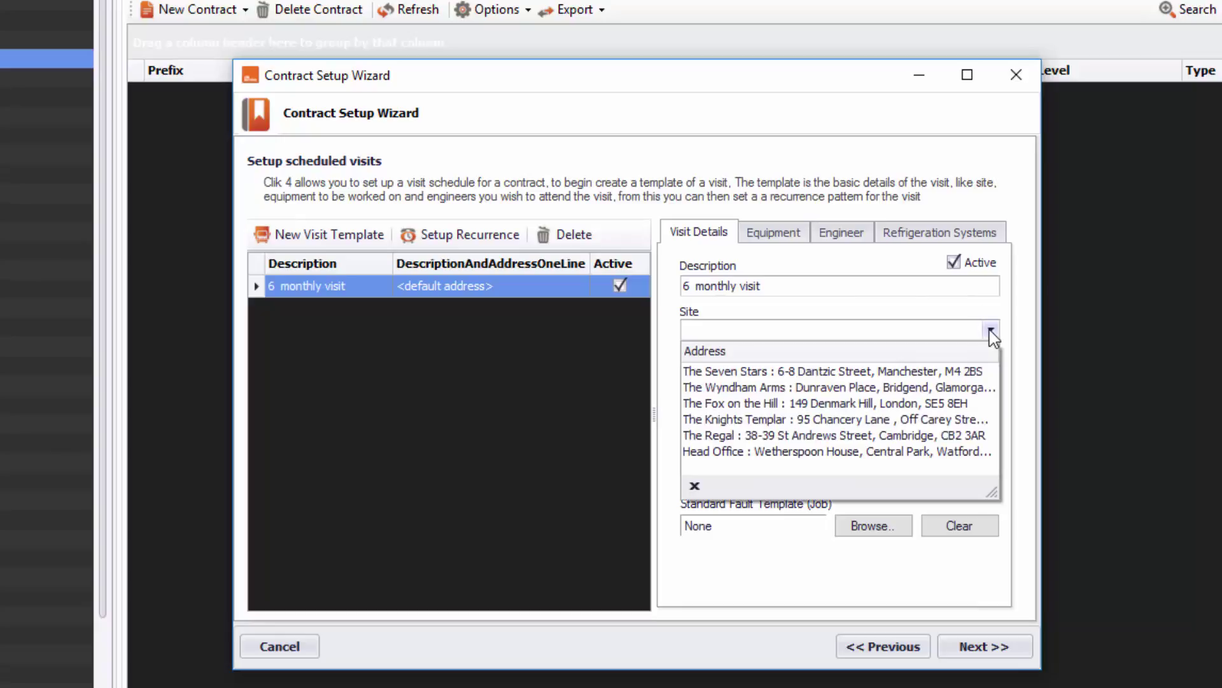
pyautogui.click(834, 387)
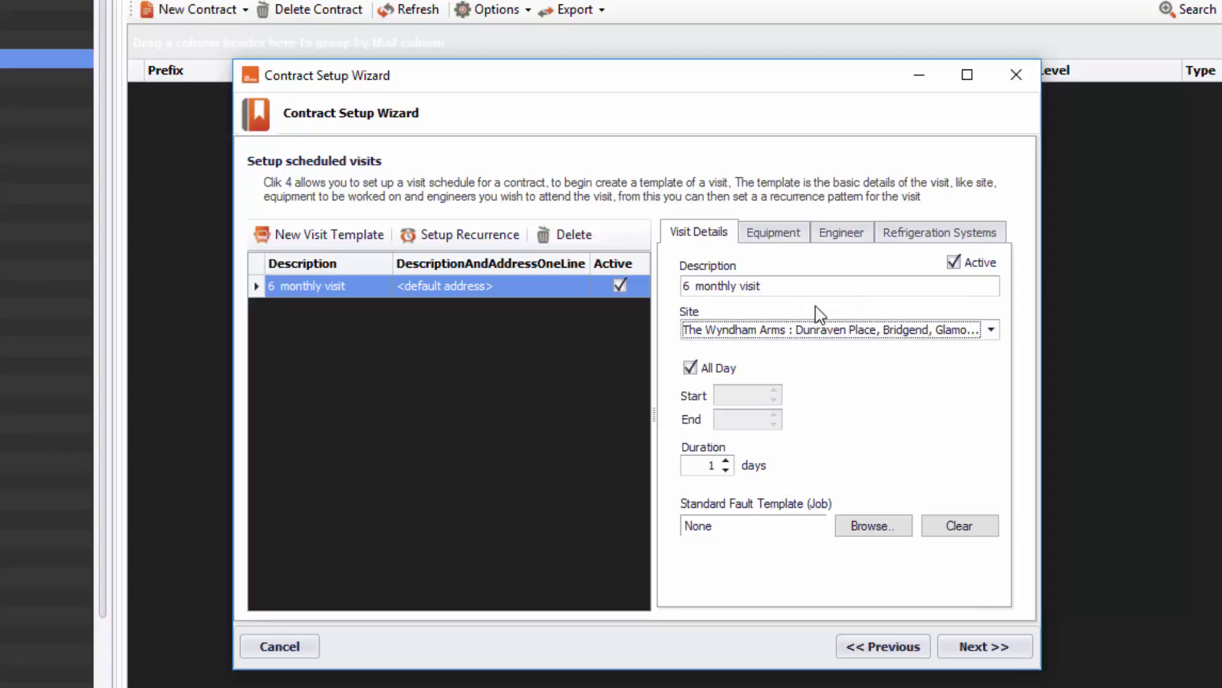
# Step: Add both Wyndham Arms equipment items to the visit, keeping it all day
pyautogui.click(780, 240)
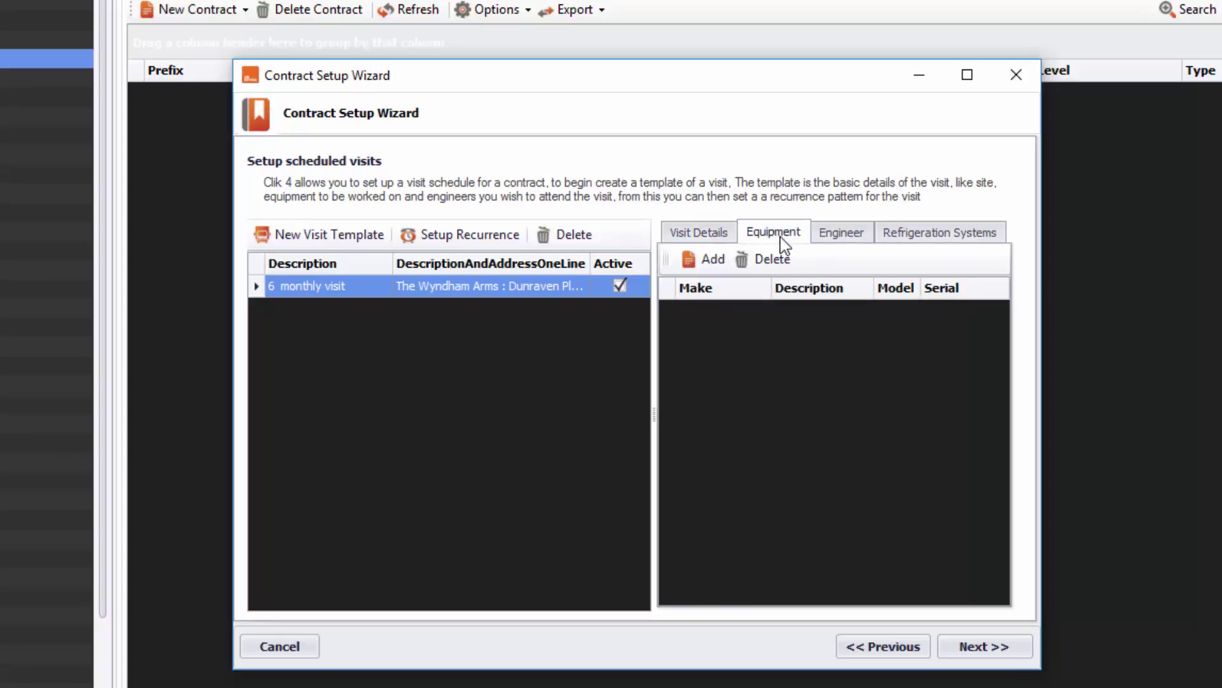
pyautogui.click(710, 258)
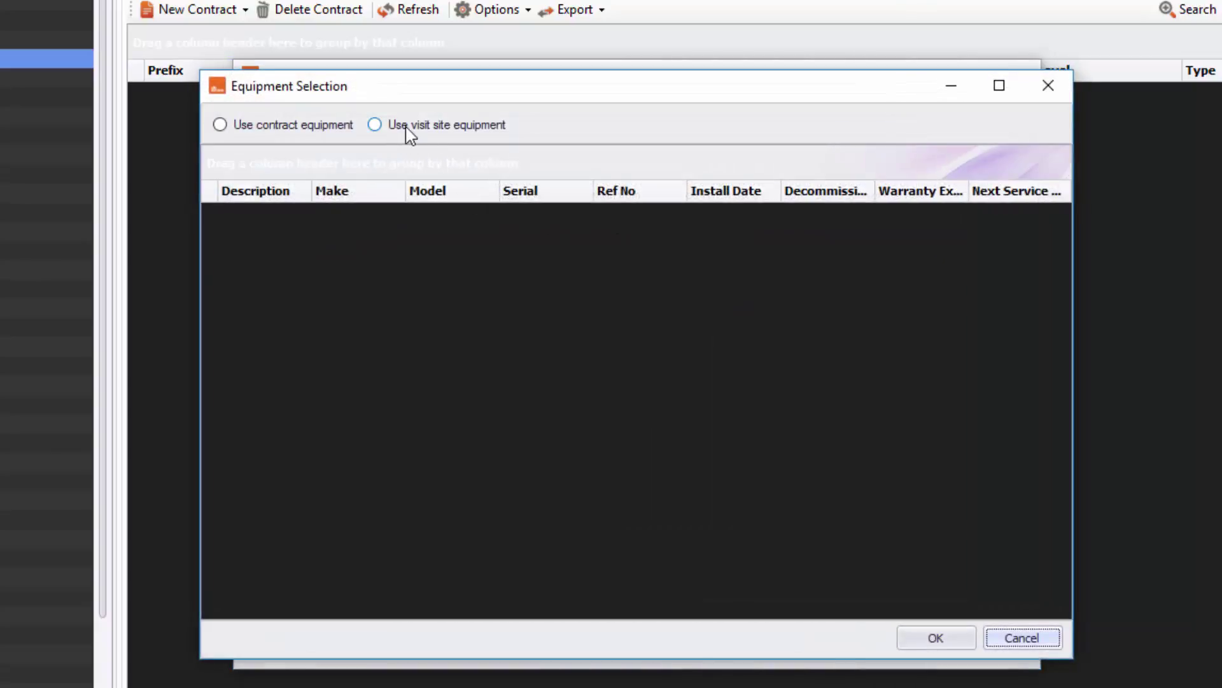
pyautogui.click(446, 126)
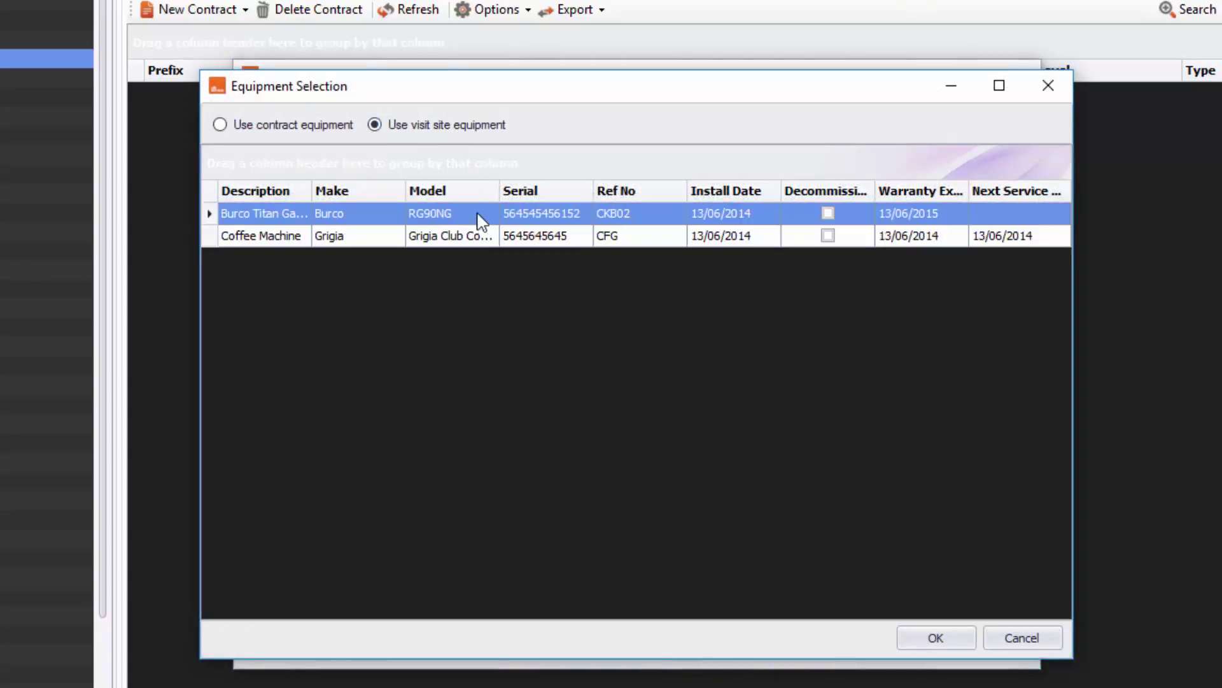
pyautogui.hotkey('shift', 'Down')
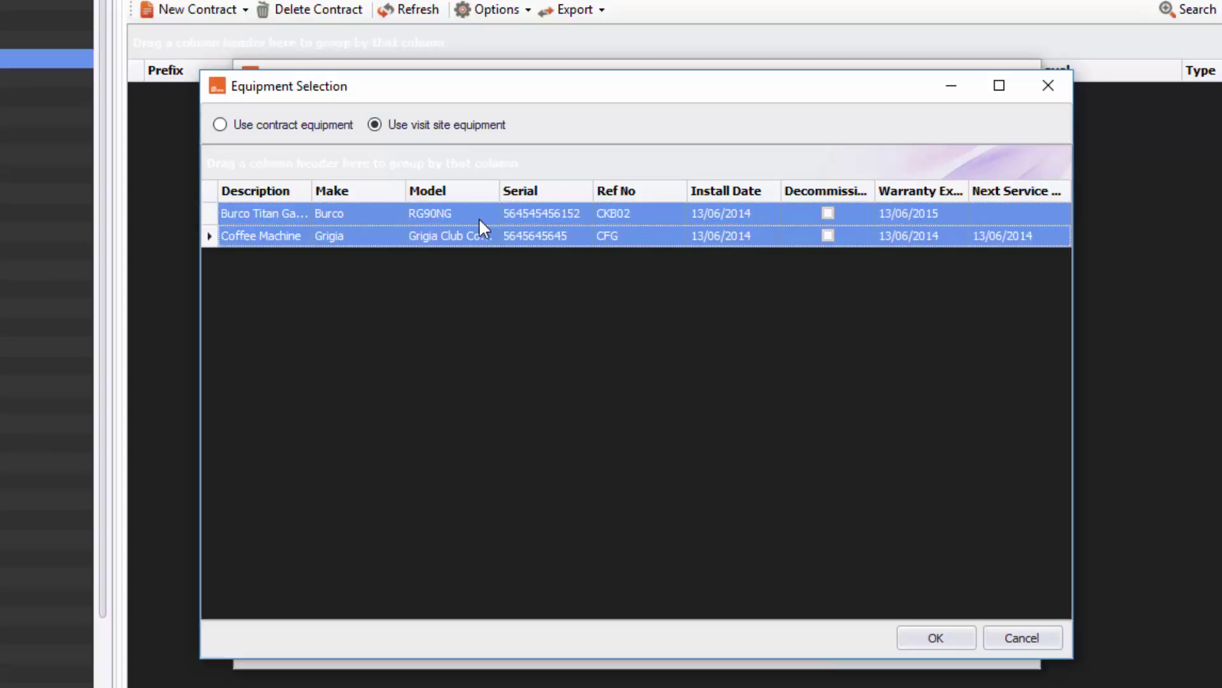
pyautogui.click(931, 637)
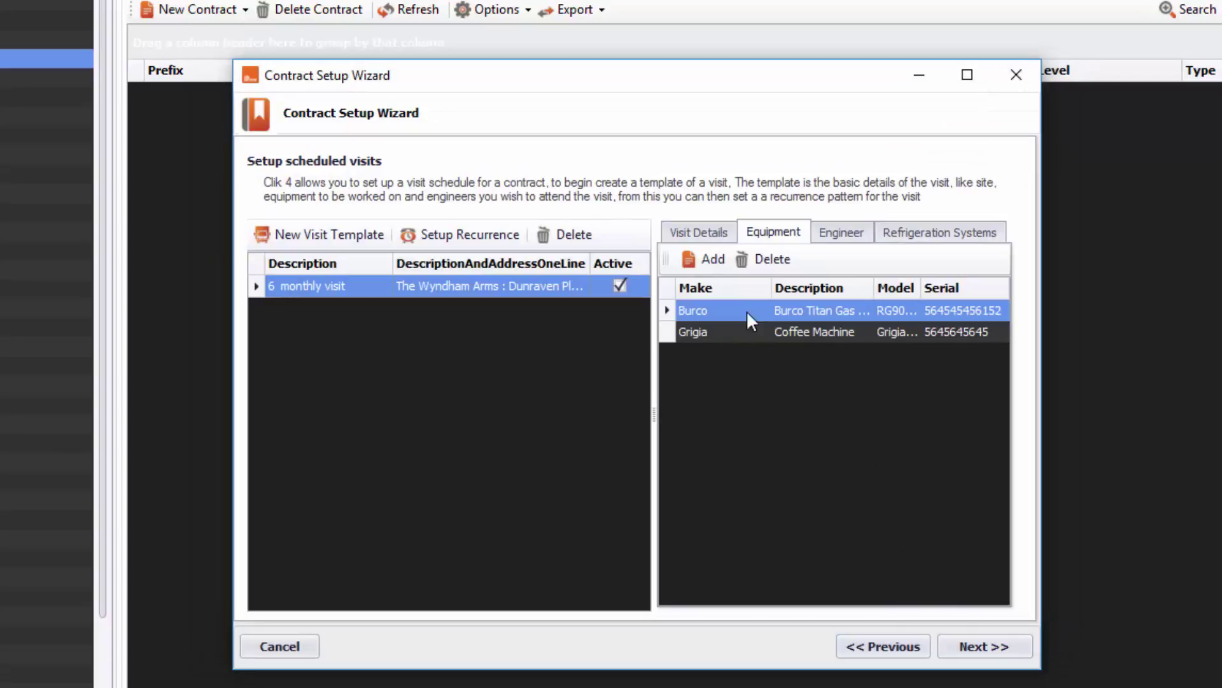
pyautogui.click(711, 234)
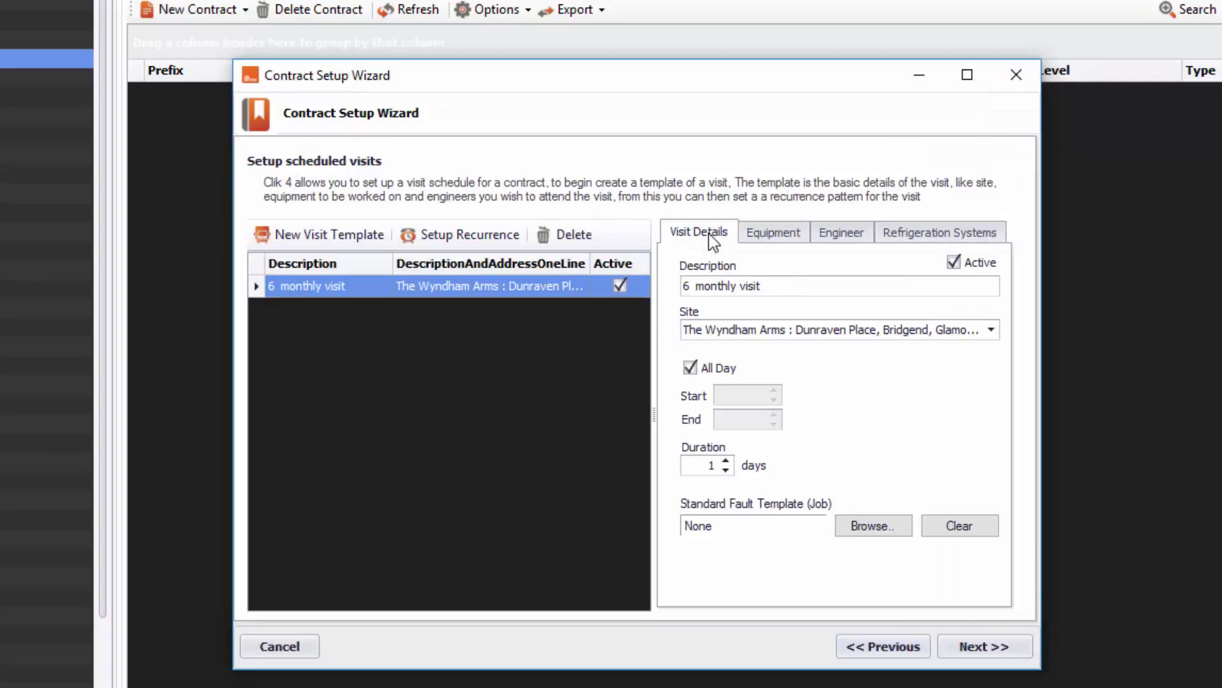
pyautogui.click(698, 372)
pyautogui.click(702, 375)
# Step: Pick the Service Visit job template, review its description, and confirm it as the standard fault template
pyautogui.click(870, 528)
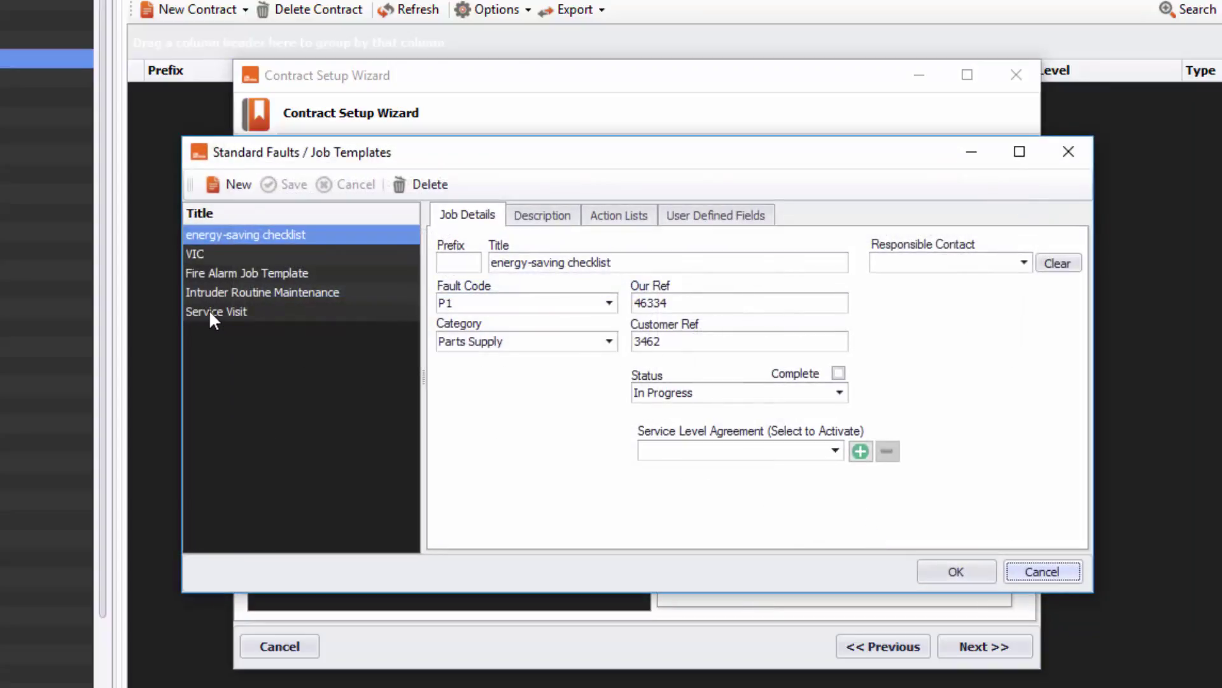
pyautogui.click(210, 311)
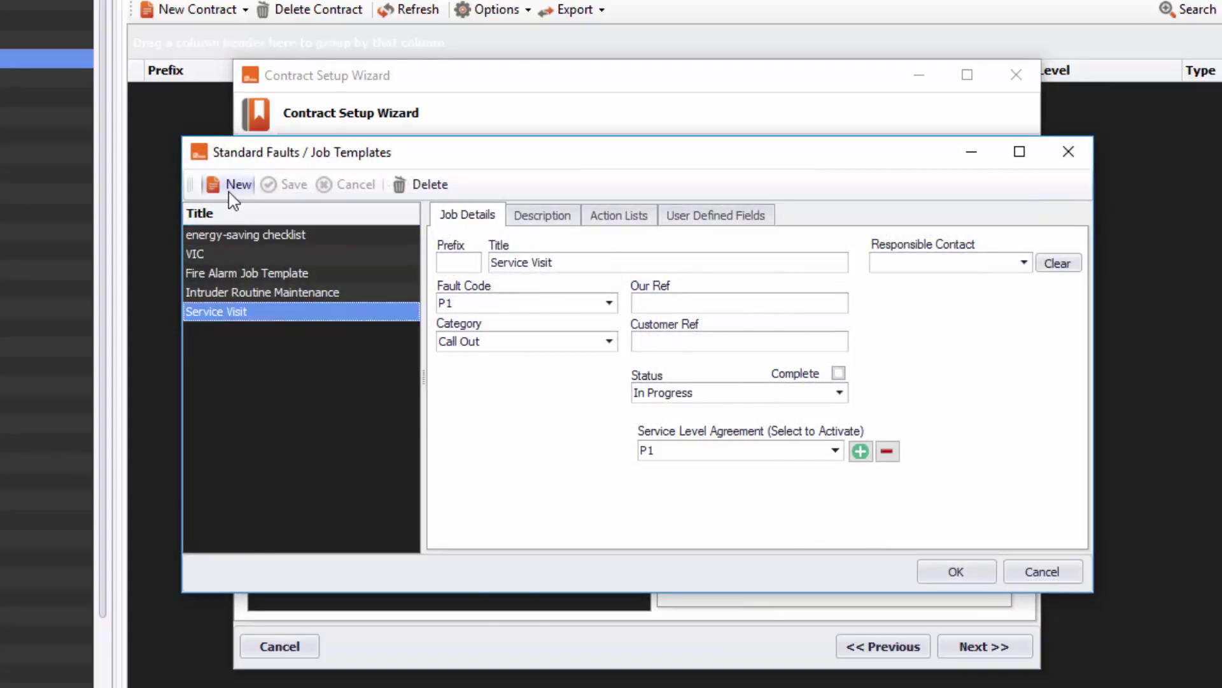
pyautogui.click(552, 219)
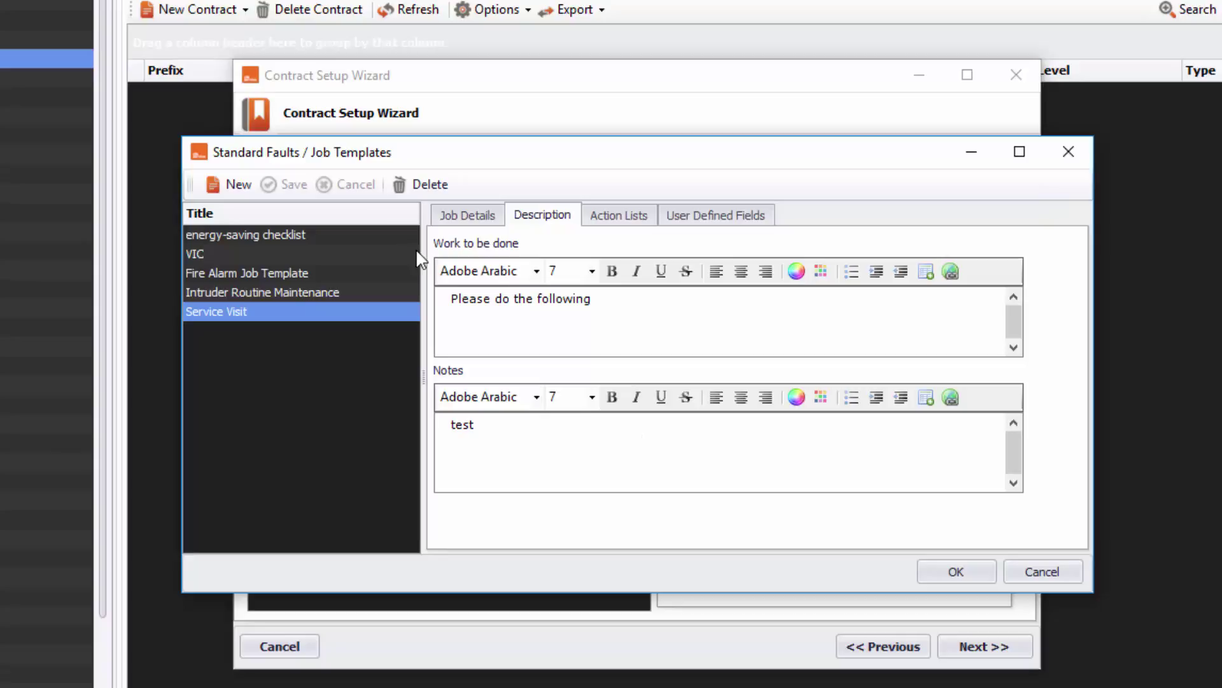
pyautogui.click(962, 575)
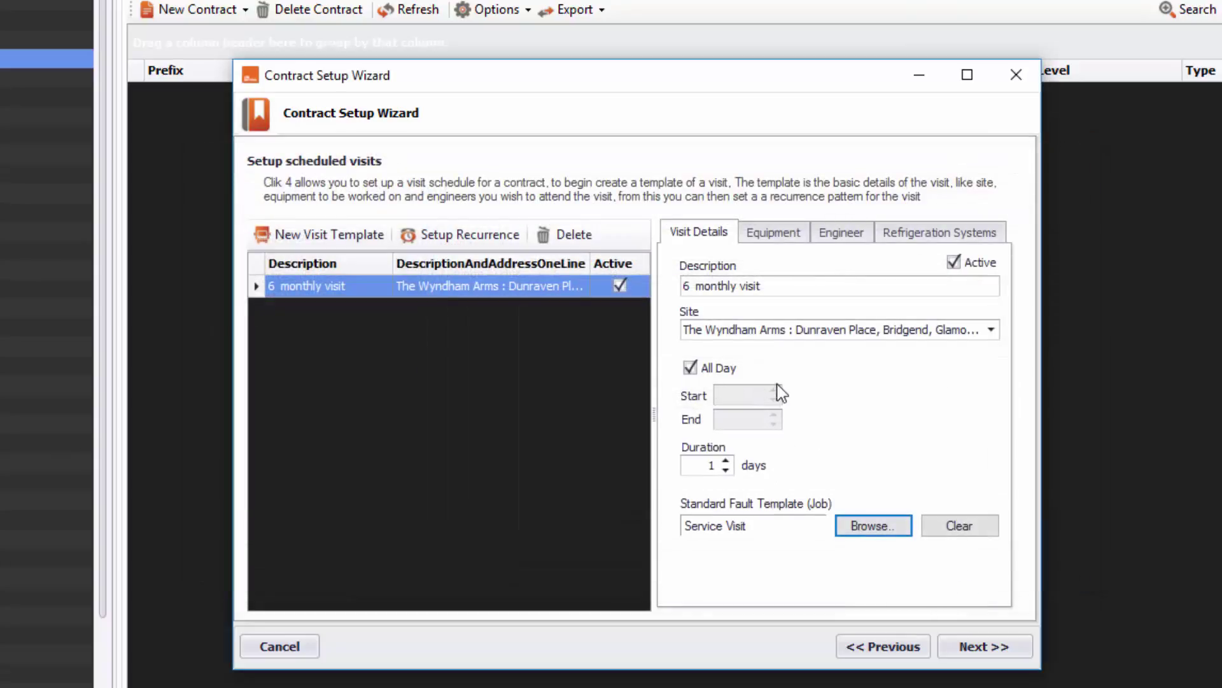
# Step: Make the 6 monthly visit recur monthly on the first weekday every 6 months, and create its next visit
pyautogui.click(496, 241)
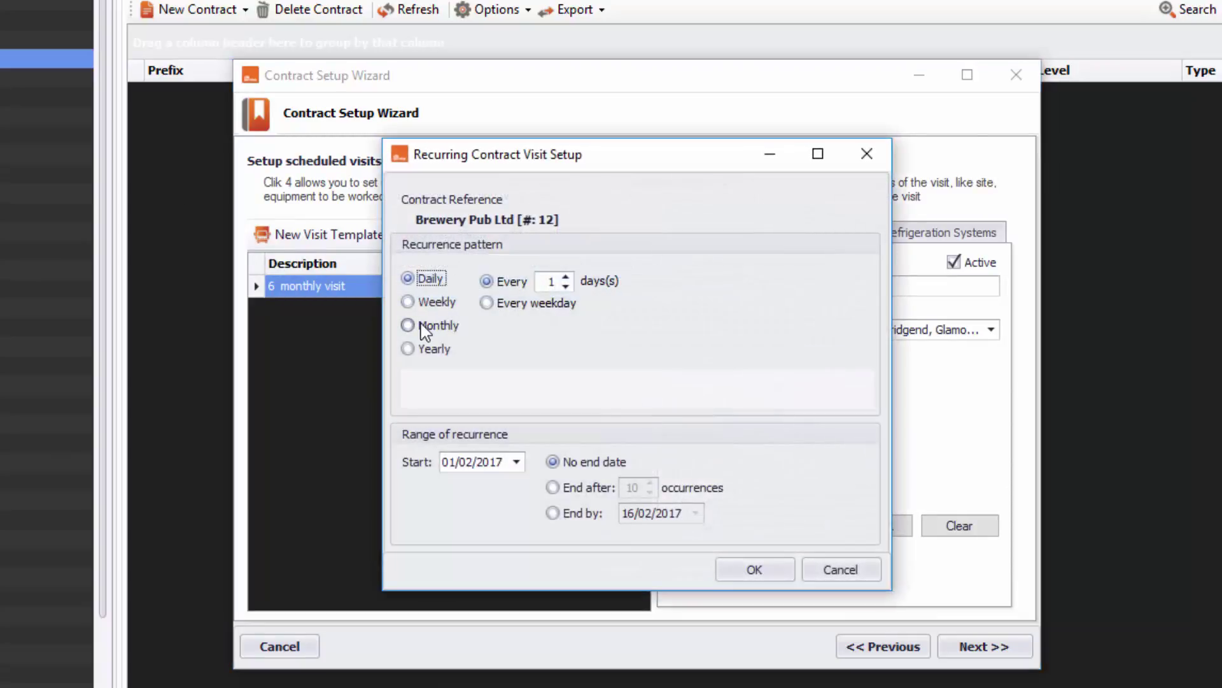
pyautogui.click(423, 327)
pyautogui.click(696, 315)
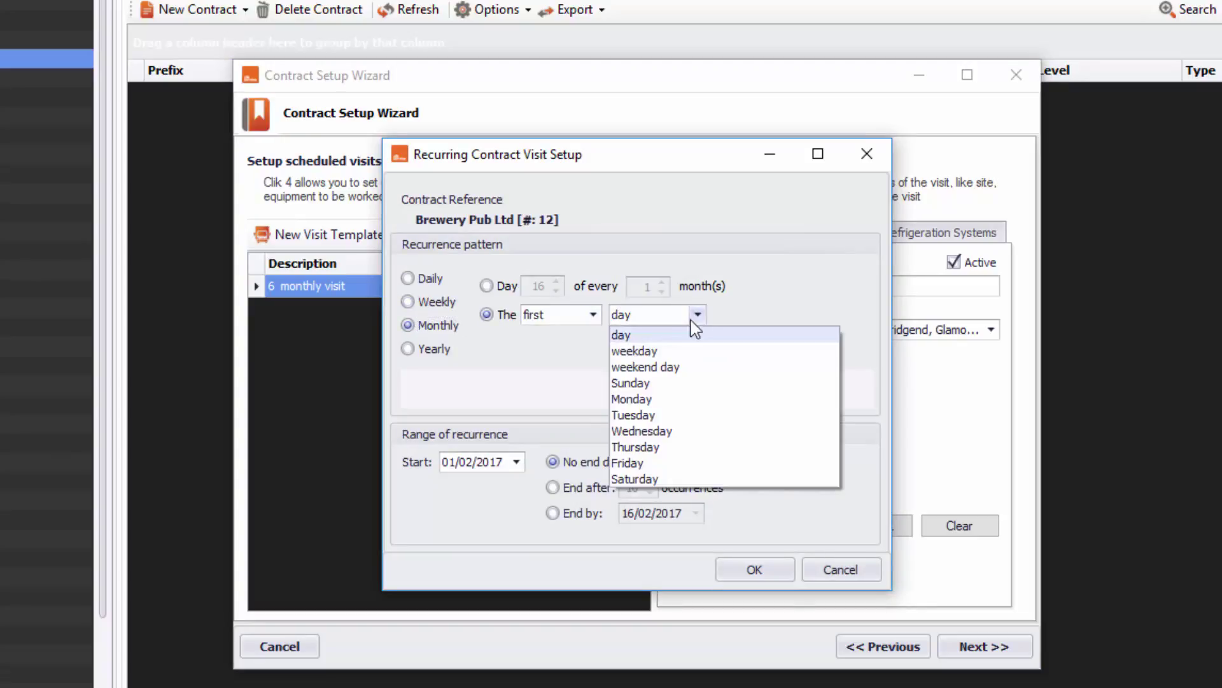
pyautogui.click(650, 350)
pyautogui.doubleClick(698, 333)
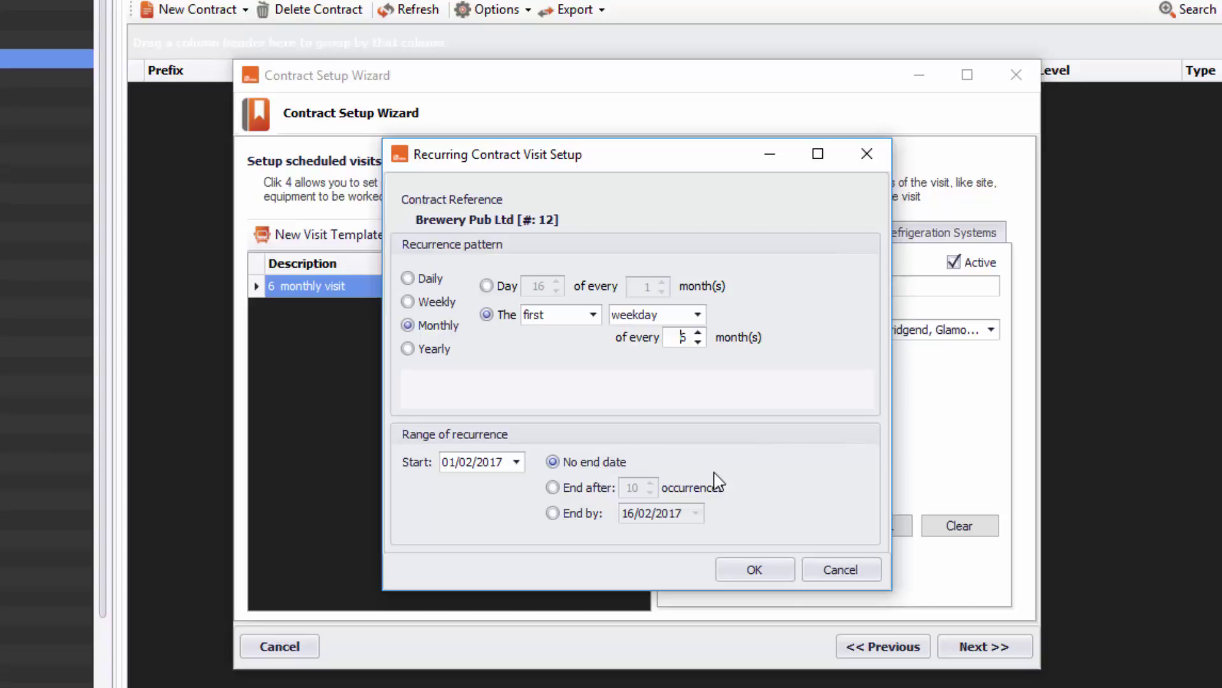
pyautogui.click(753, 568)
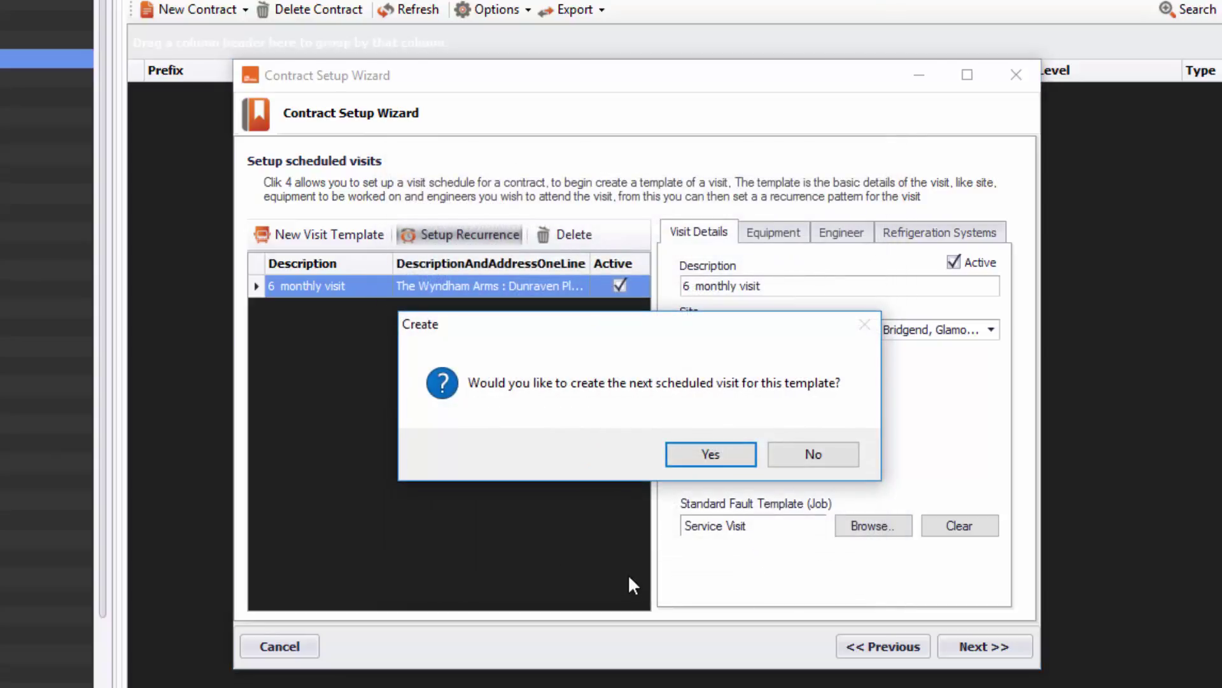
pyautogui.click(711, 455)
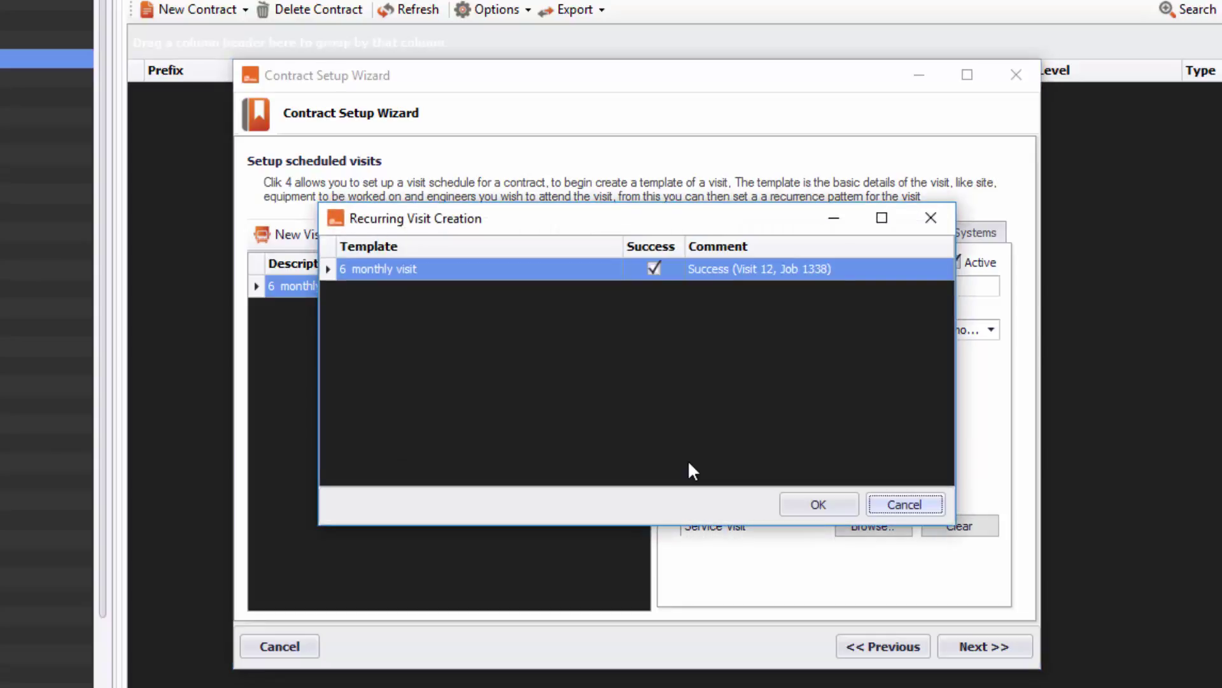
pyautogui.click(816, 504)
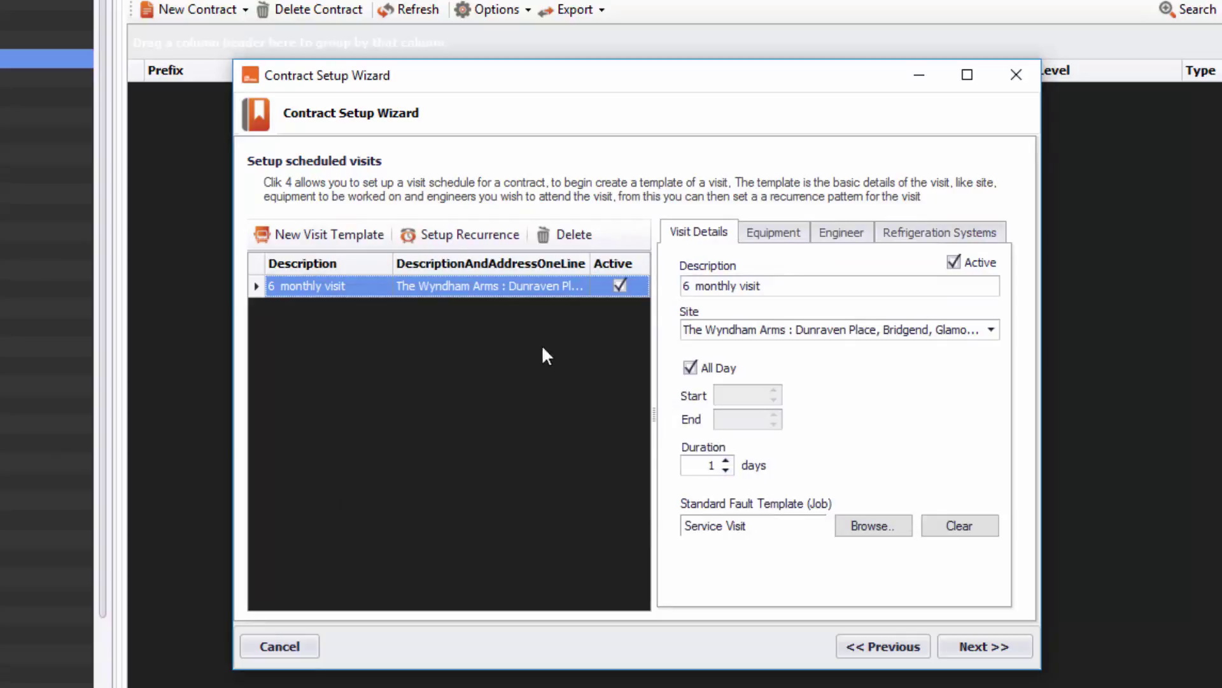
# Step: Add a second visit template named '6 monthly visit' for the site The Seven Stars
pyautogui.click(357, 239)
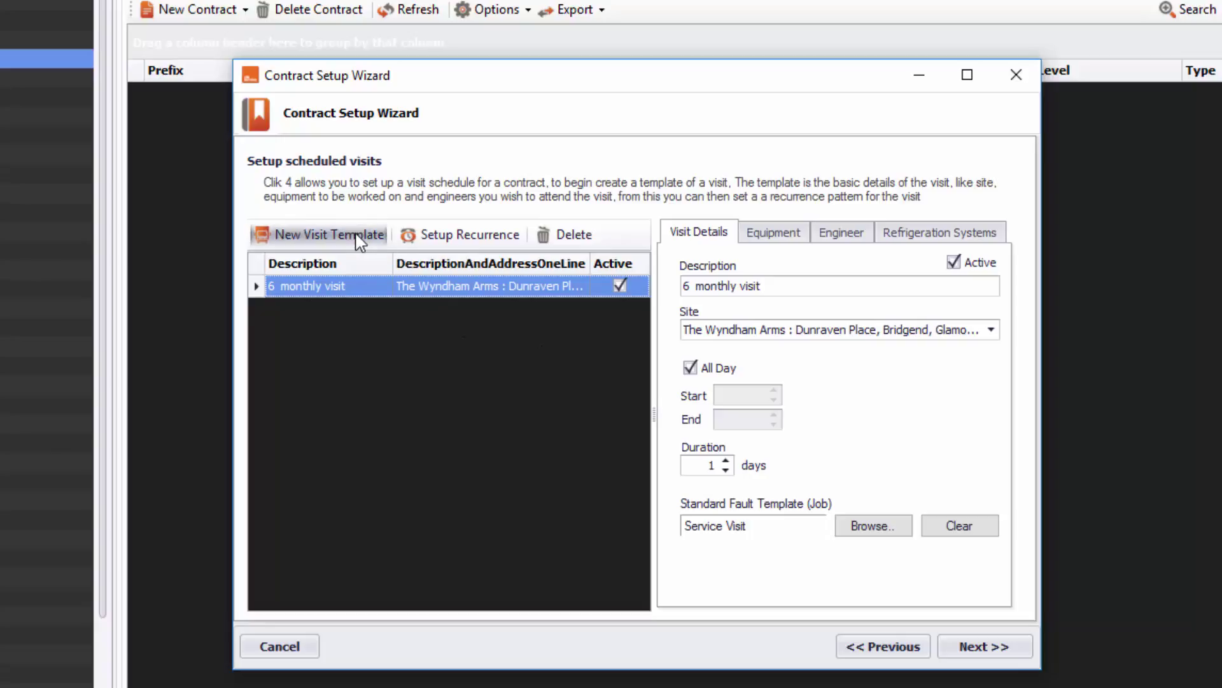
pyautogui.click(740, 288)
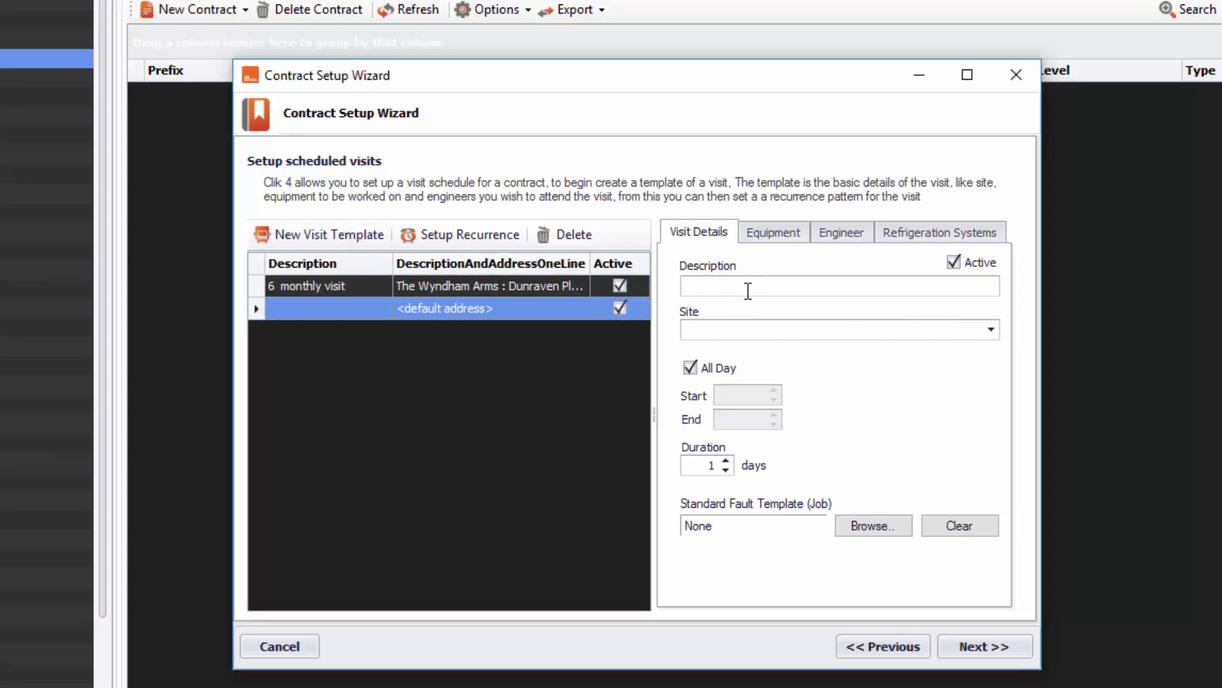
pyautogui.write('6 monthly visit')
pyautogui.click(992, 330)
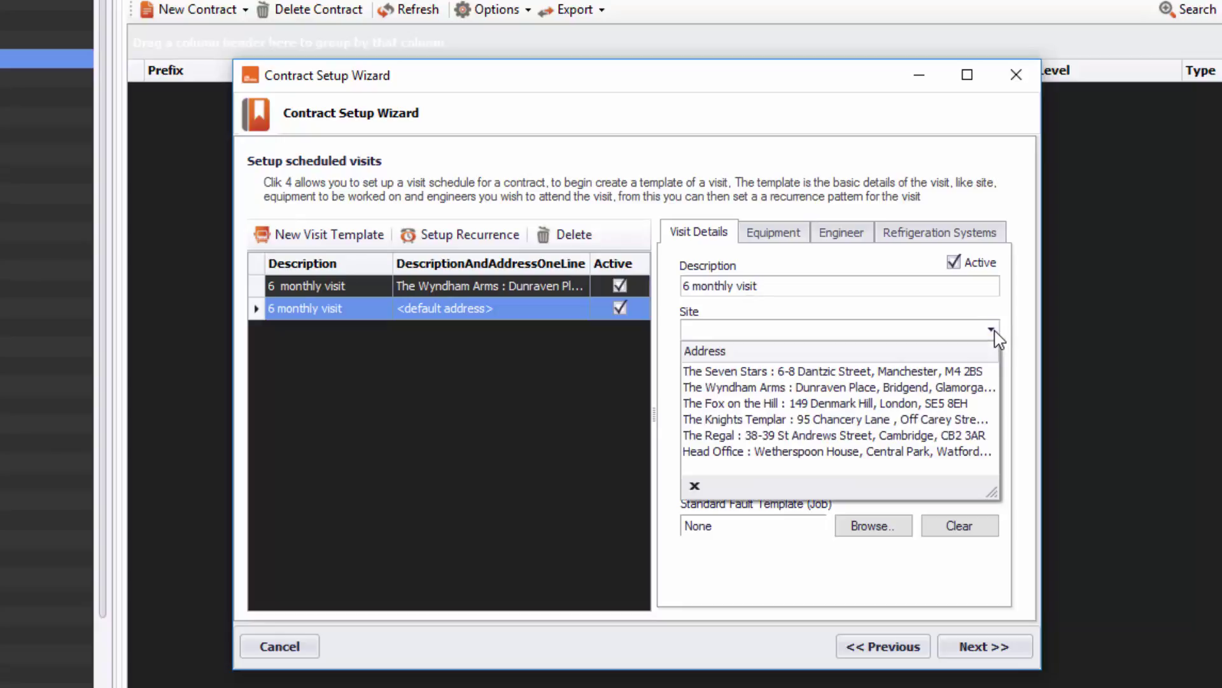
pyautogui.click(955, 374)
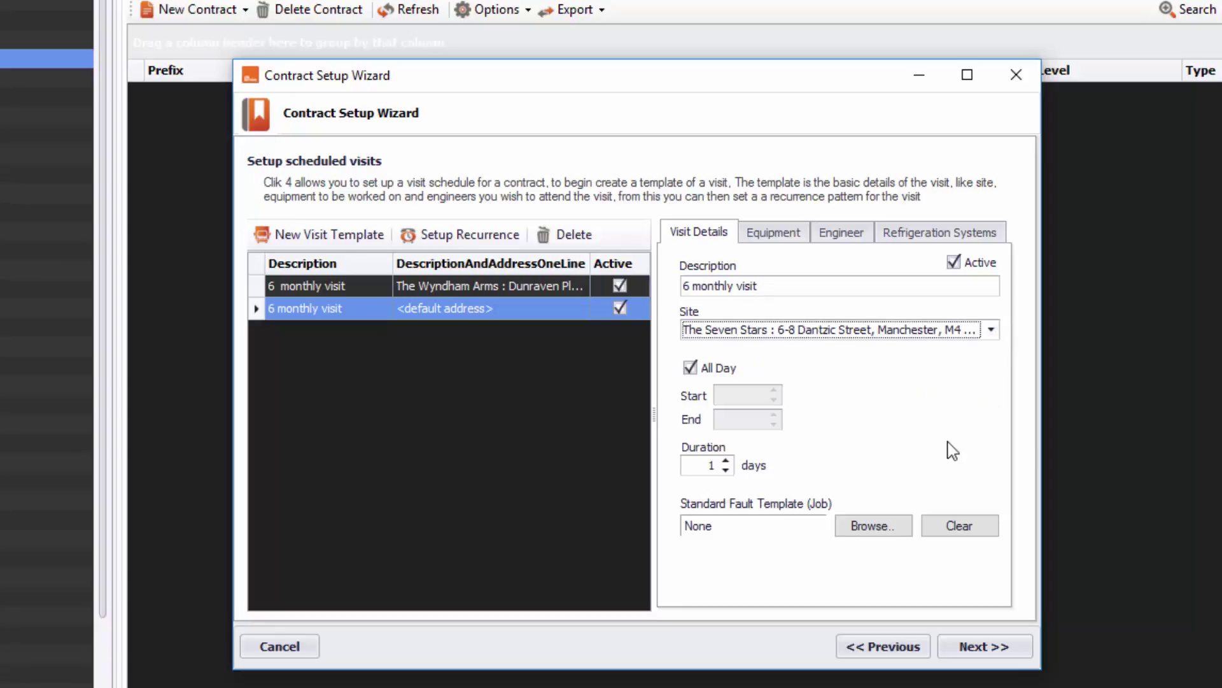
# Step: Attach The Seven Stars' Cooker from the site equipment to the visit
pyautogui.click(774, 232)
pyautogui.click(702, 260)
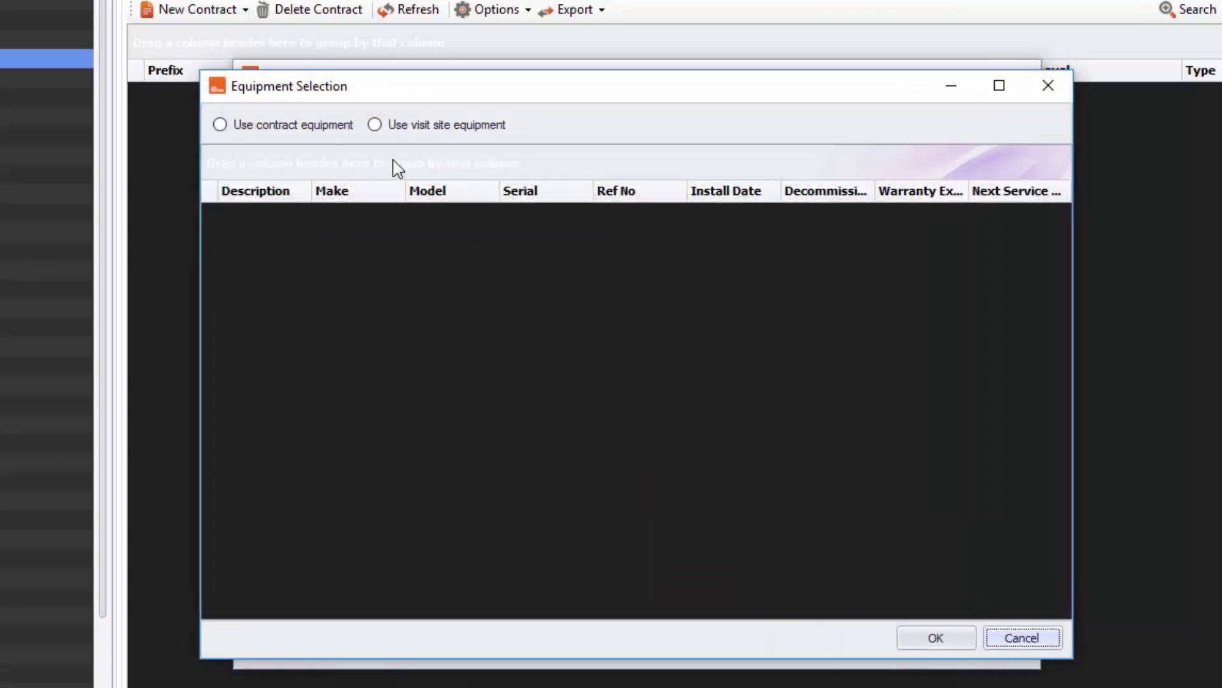
pyautogui.click(401, 127)
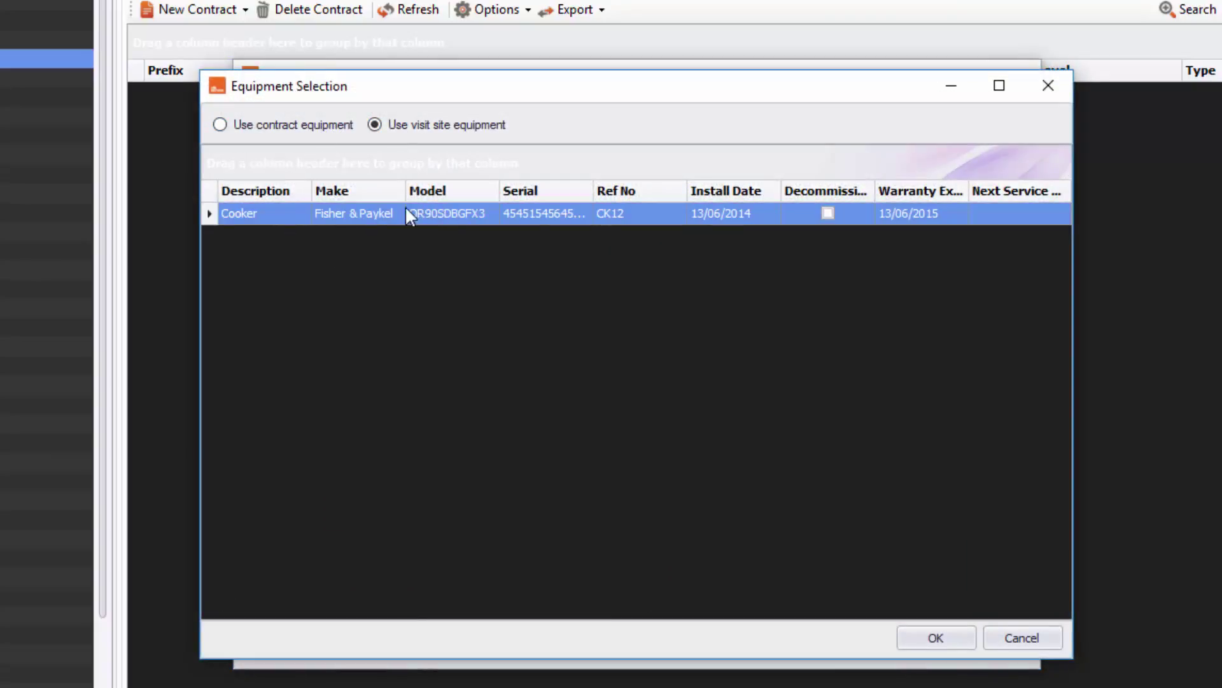
pyautogui.click(923, 643)
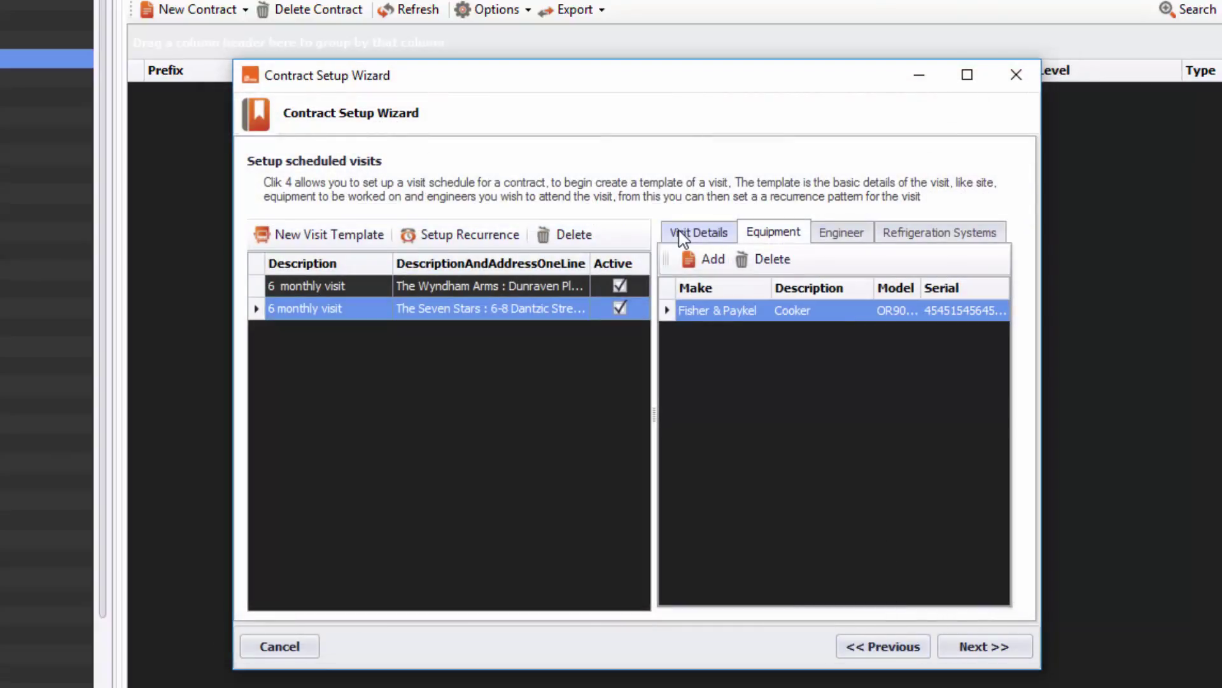
pyautogui.click(683, 237)
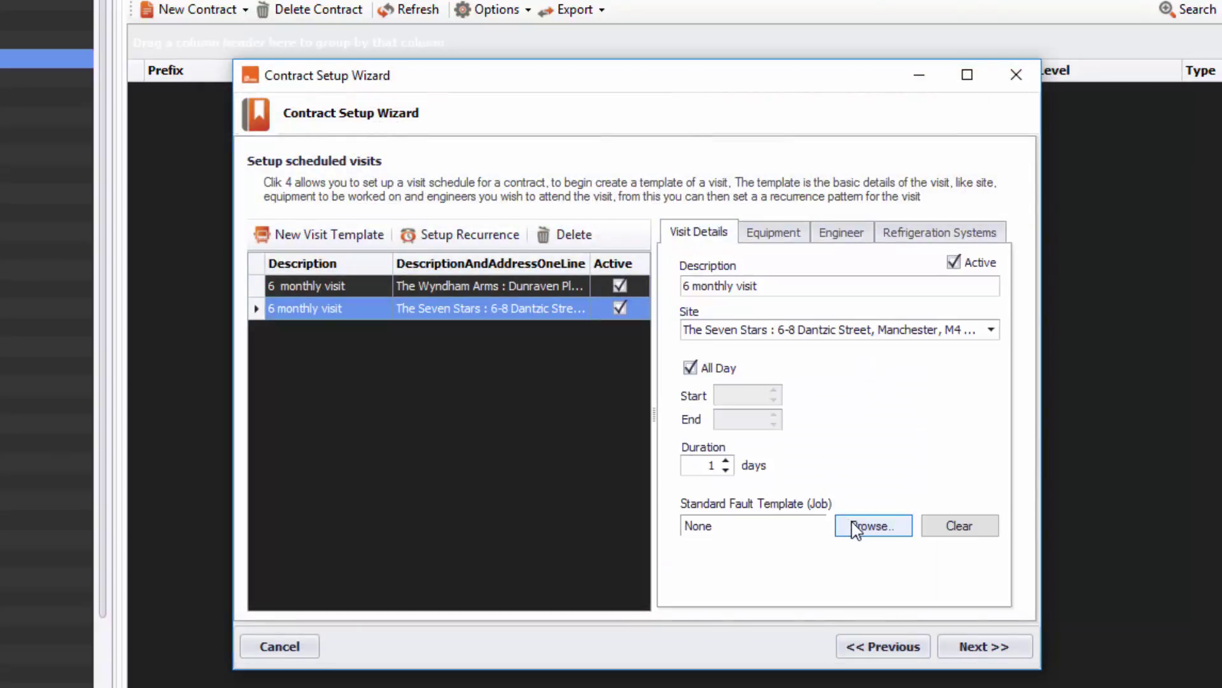
# Step: Assign the Service Visit job template to the Seven Stars visit
pyautogui.click(855, 528)
pyautogui.click(272, 311)
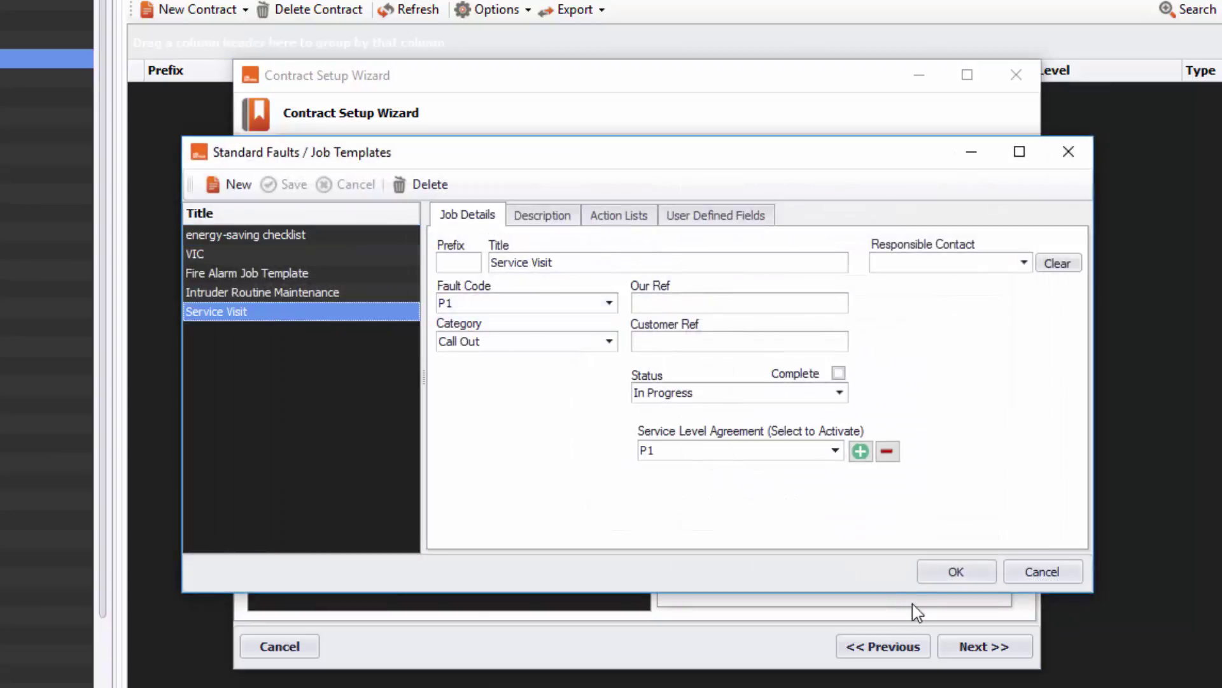
pyautogui.click(947, 572)
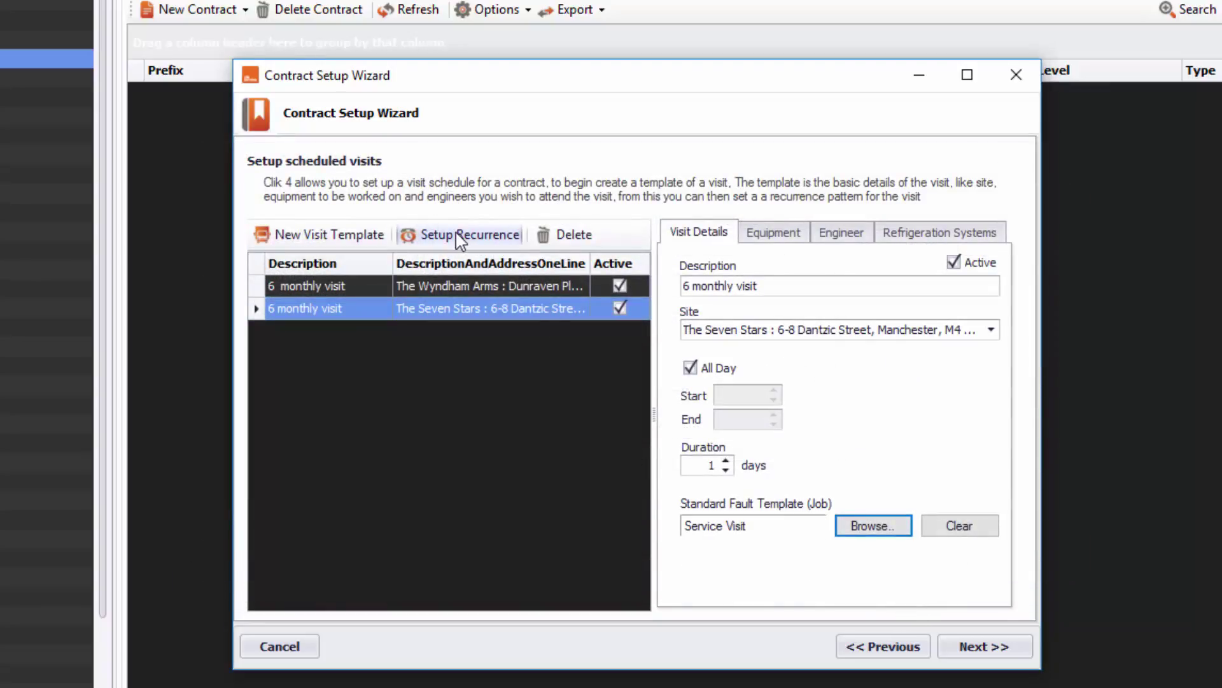
# Step: Set a monthly recurrence on the first weekday every 6 months and create the next scheduled visit
pyautogui.click(459, 236)
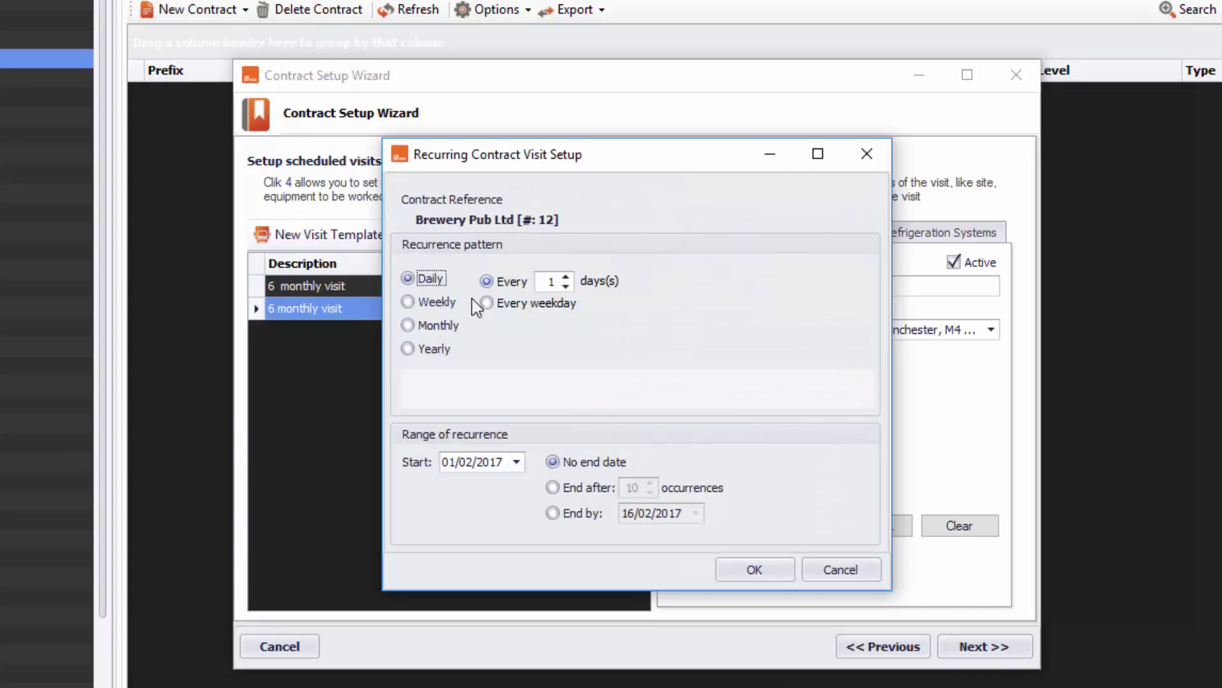
pyautogui.click(446, 325)
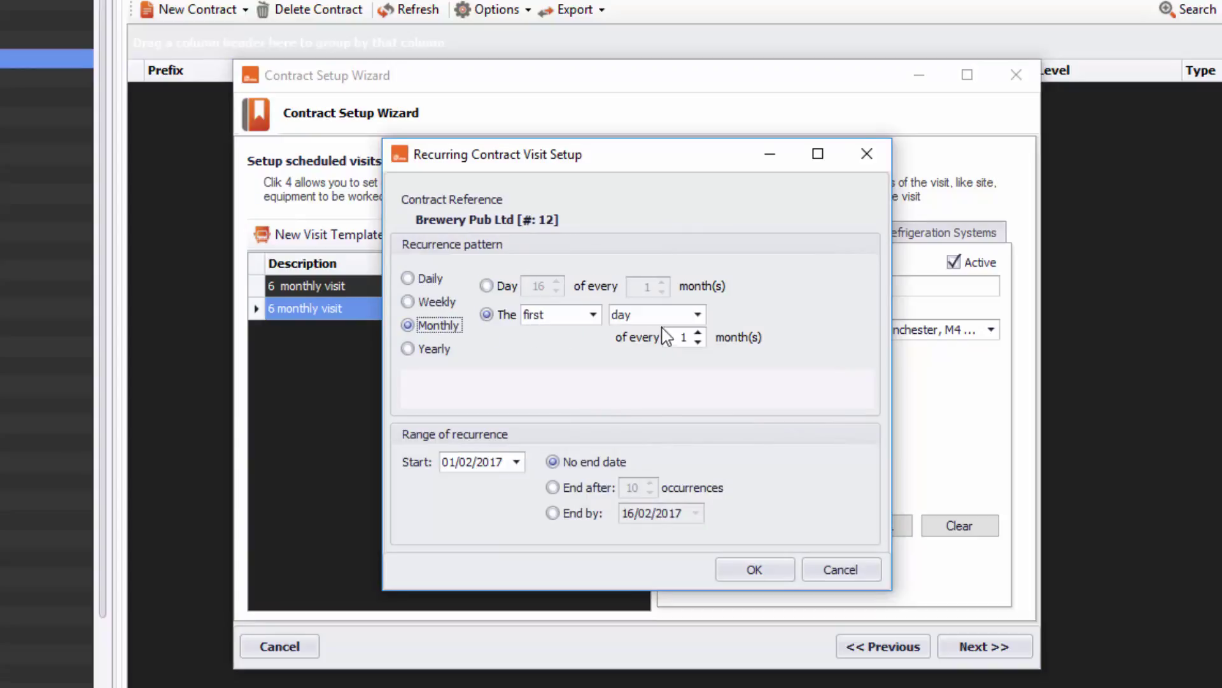
pyautogui.click(698, 314)
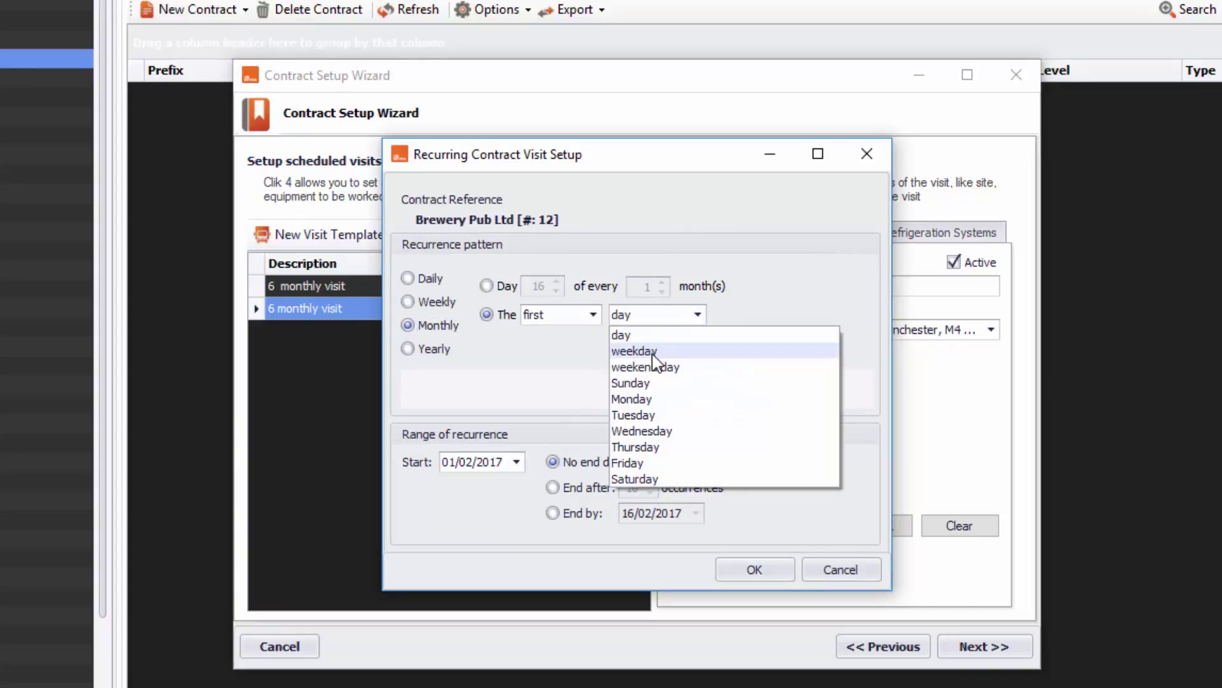
pyautogui.click(685, 350)
pyautogui.click(698, 334)
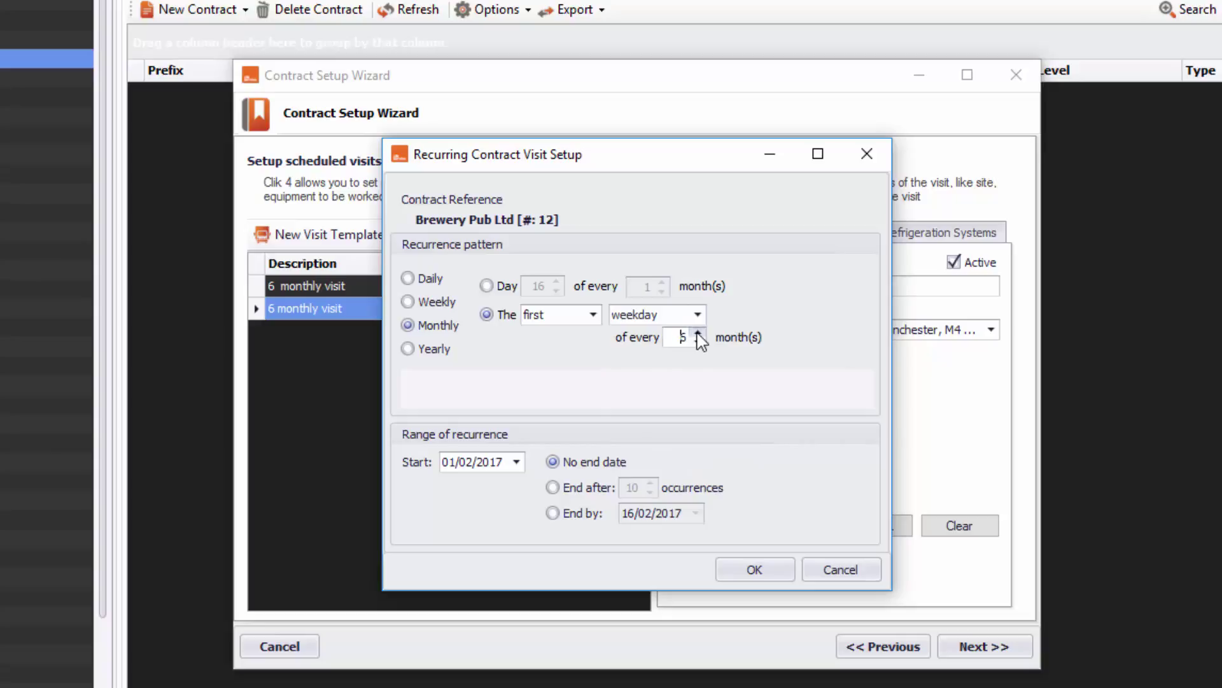
pyautogui.click(698, 333)
pyautogui.click(759, 573)
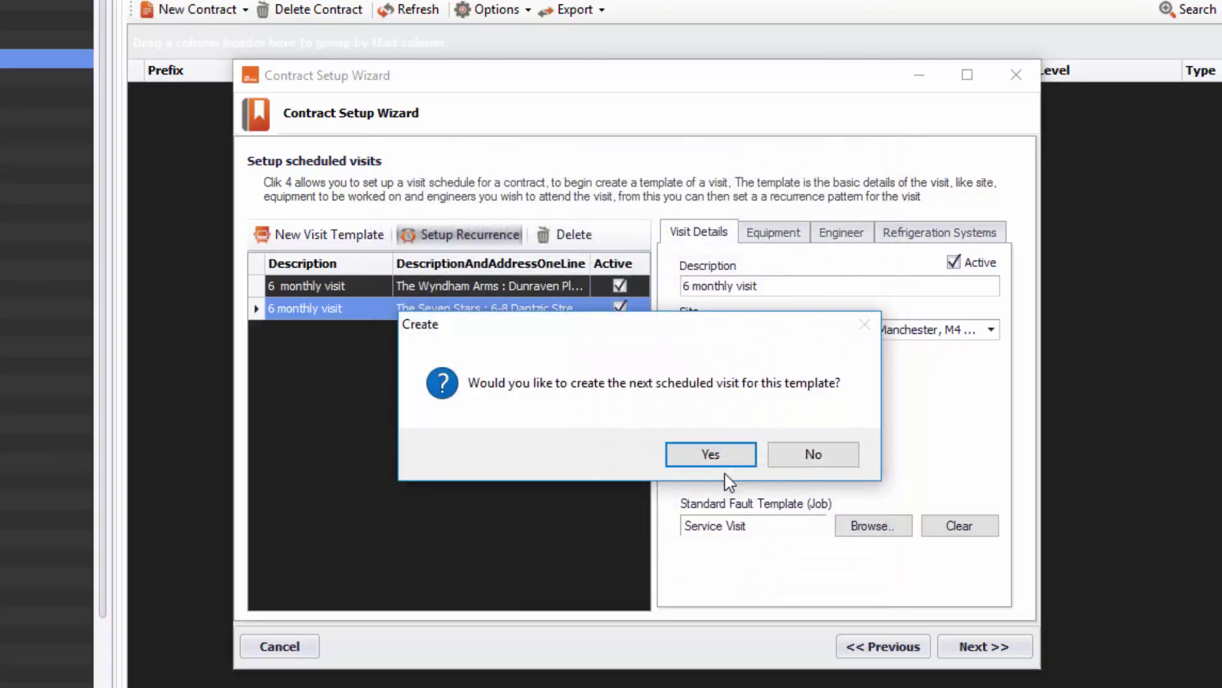
pyautogui.click(722, 469)
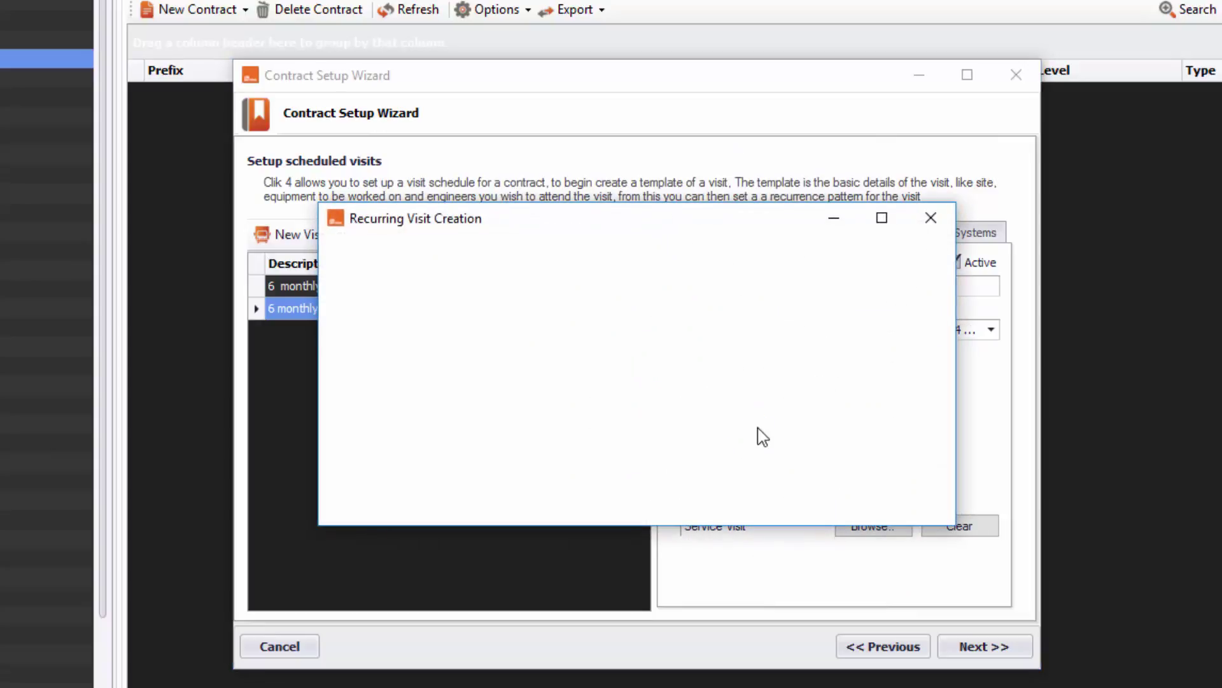
pyautogui.click(809, 503)
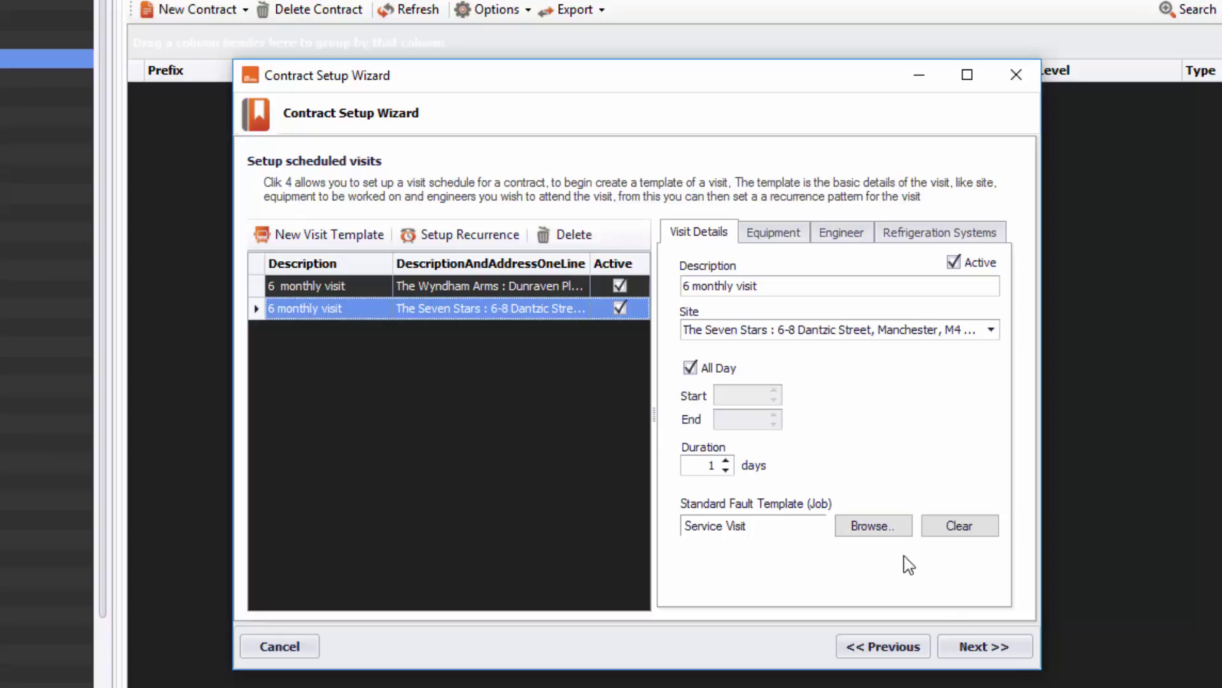
# Step: Review the Contract Summary for Brewery Pub Ltd and finish the wizard
pyautogui.click(972, 647)
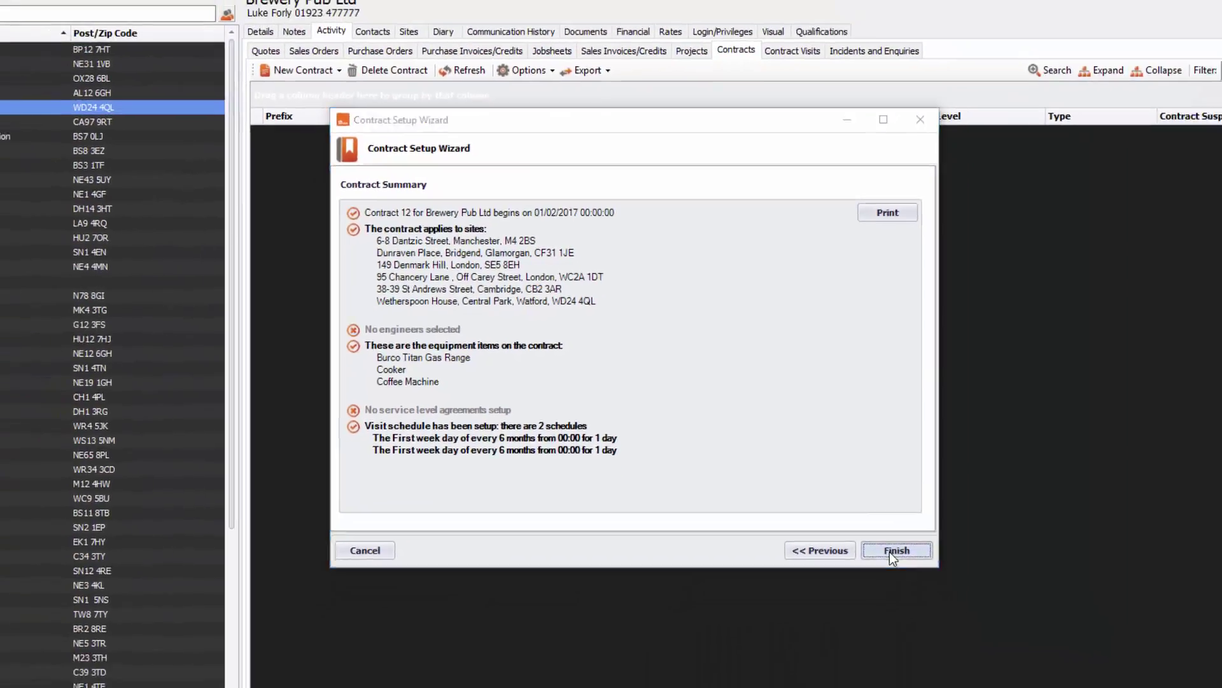
pyautogui.click(942, 607)
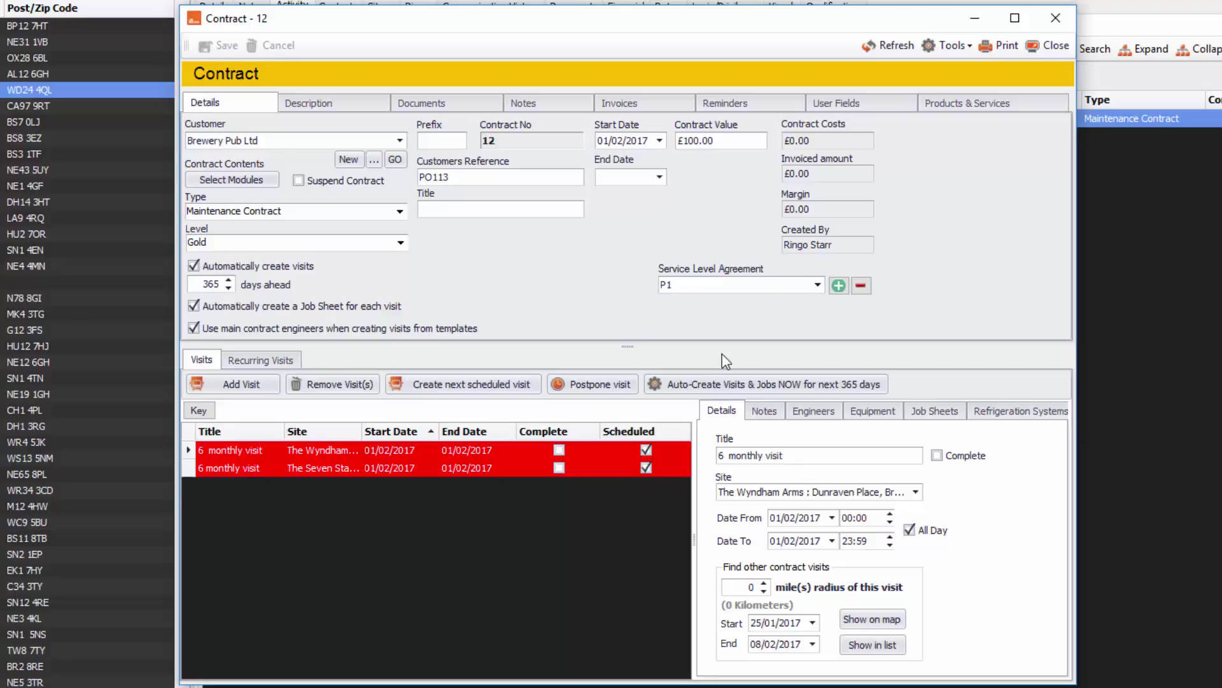
# Step: Check both recurring visit schedules, then change the days-ahead value from 365 to 14
pyautogui.click(273, 360)
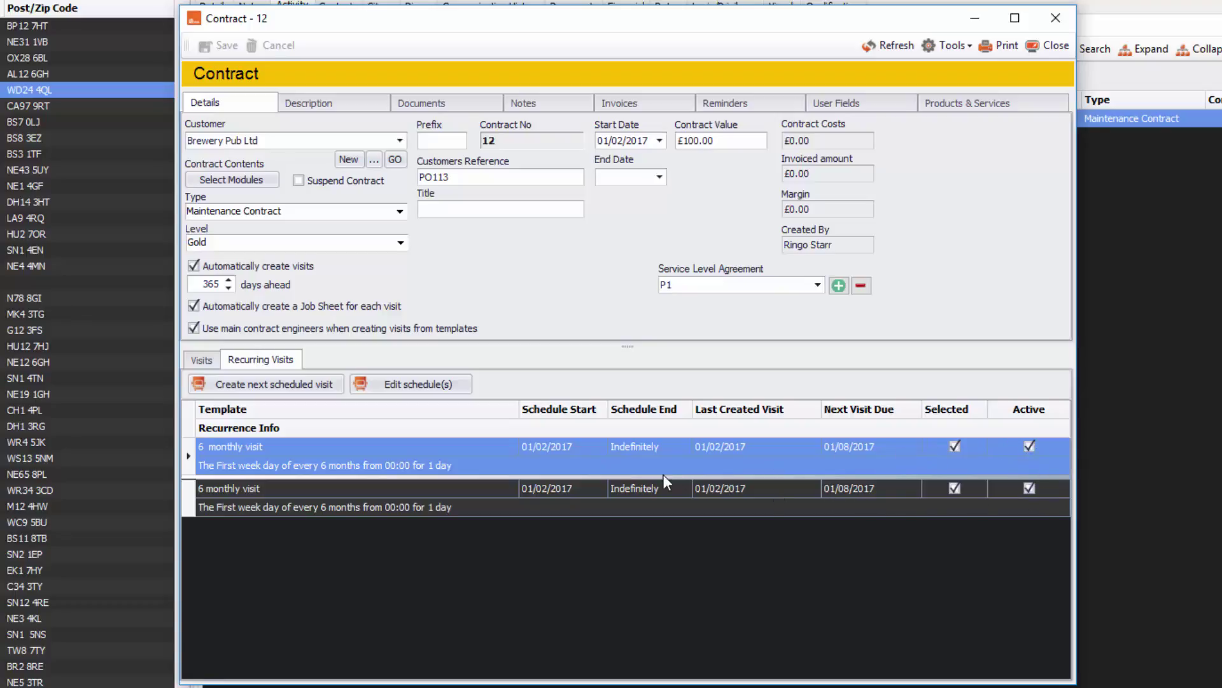
pyautogui.click(735, 488)
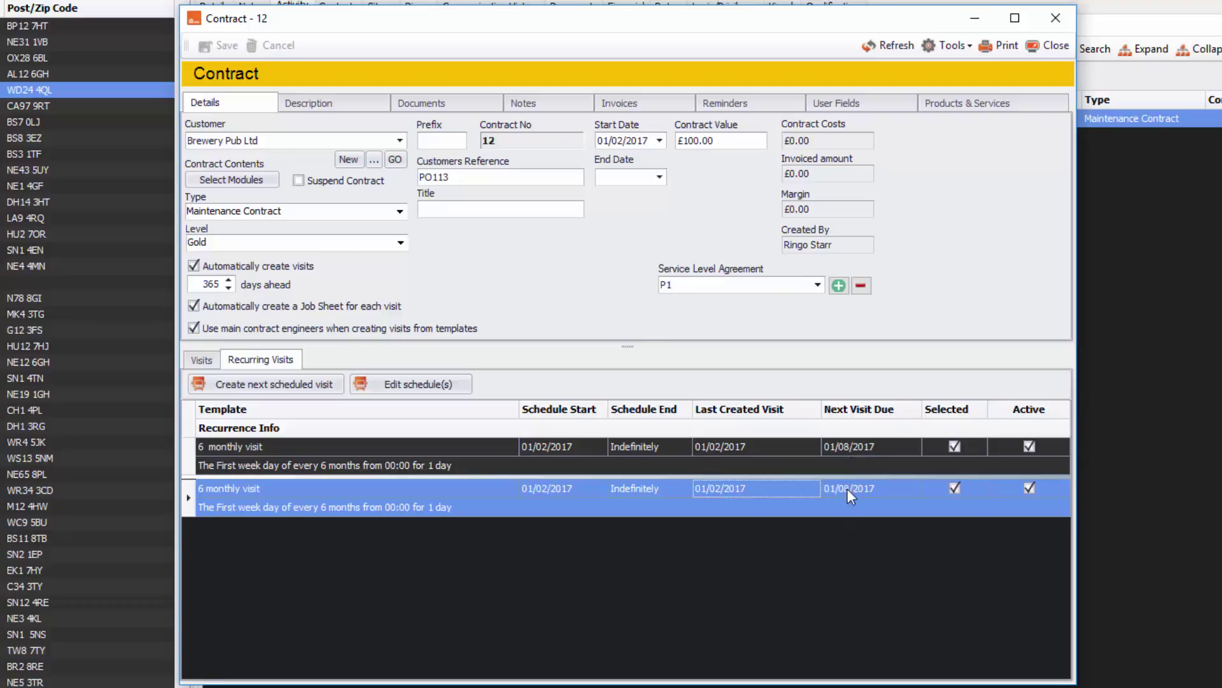
pyautogui.click(202, 360)
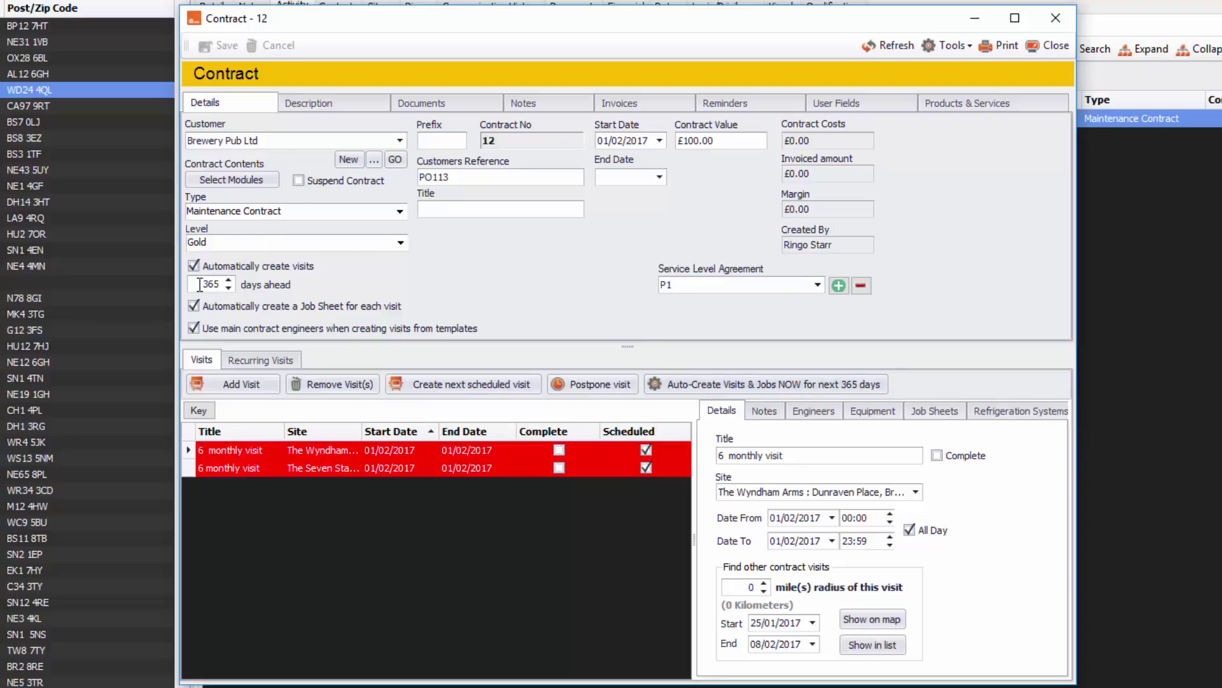
pyautogui.moveTo(201, 284); pyautogui.dragTo(319, 287)
pyautogui.write('14')
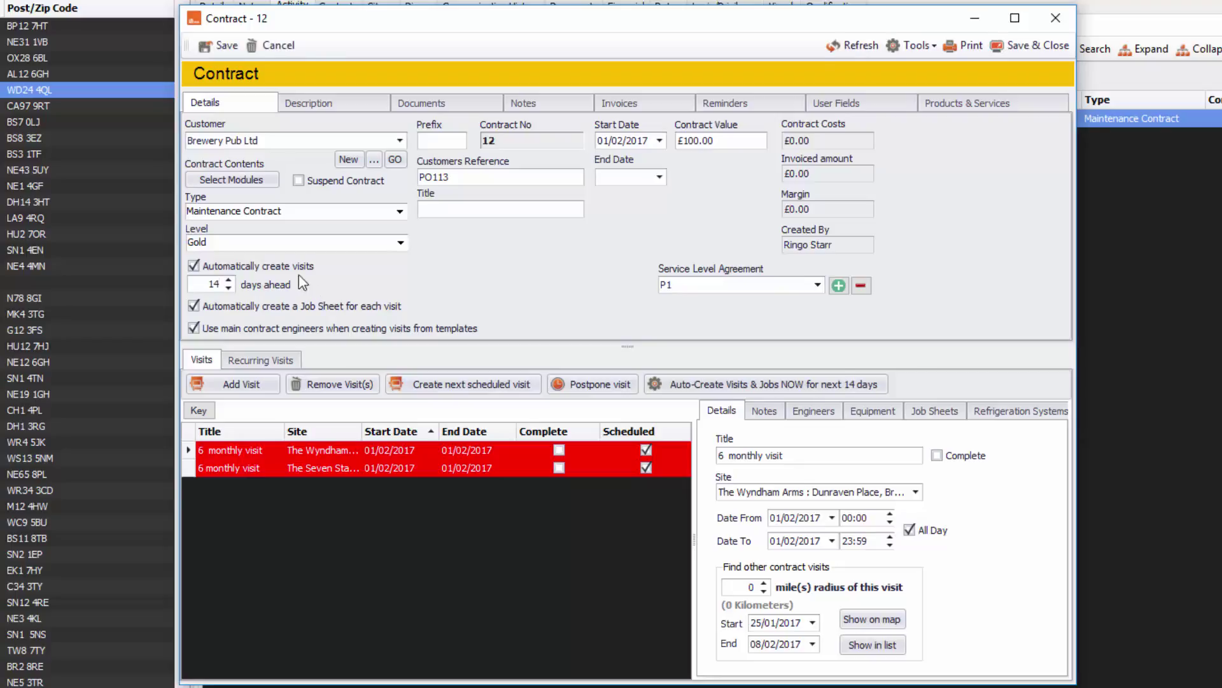
# Step: Add two users from the Users list to the contract's Selected Users & Groups for reminders
pyautogui.click(719, 105)
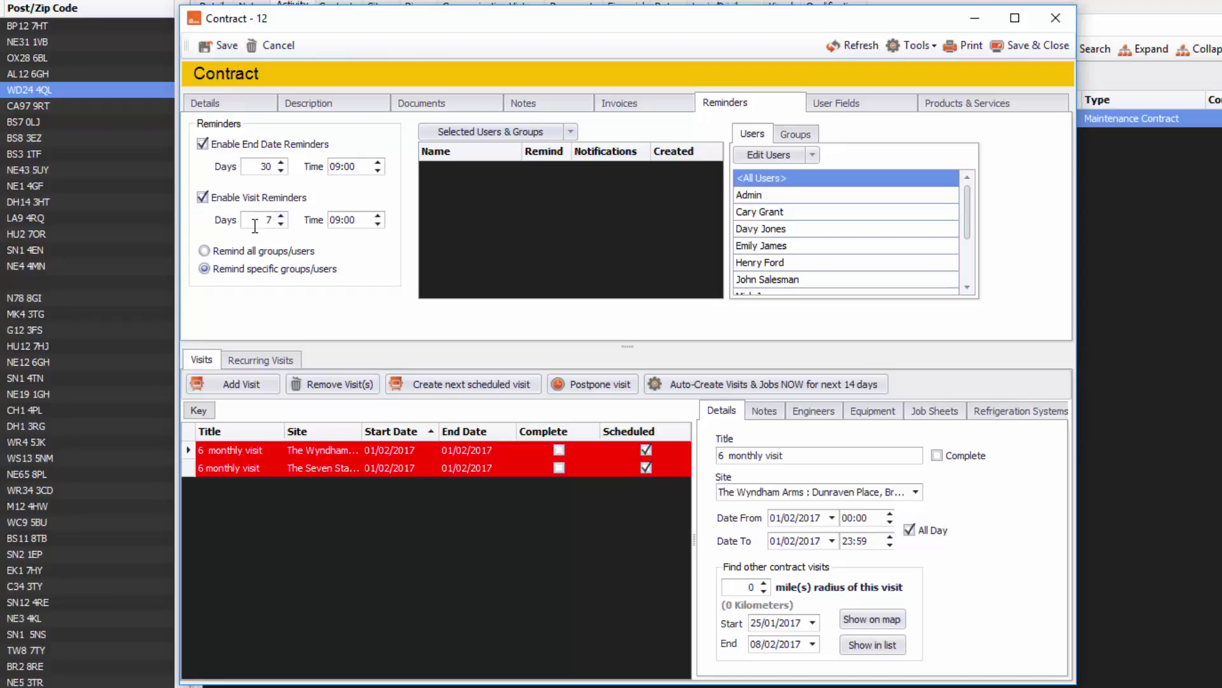
pyautogui.doubleClick(796, 231)
pyautogui.doubleClick(795, 247)
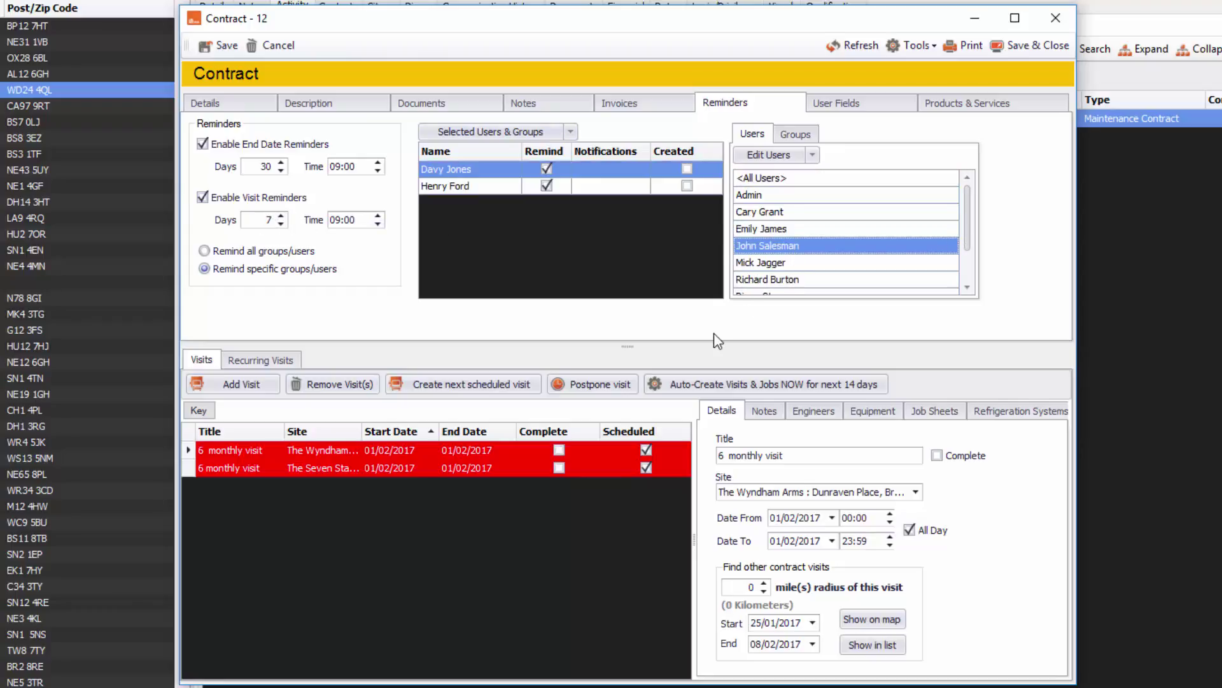
pyautogui.click(248, 109)
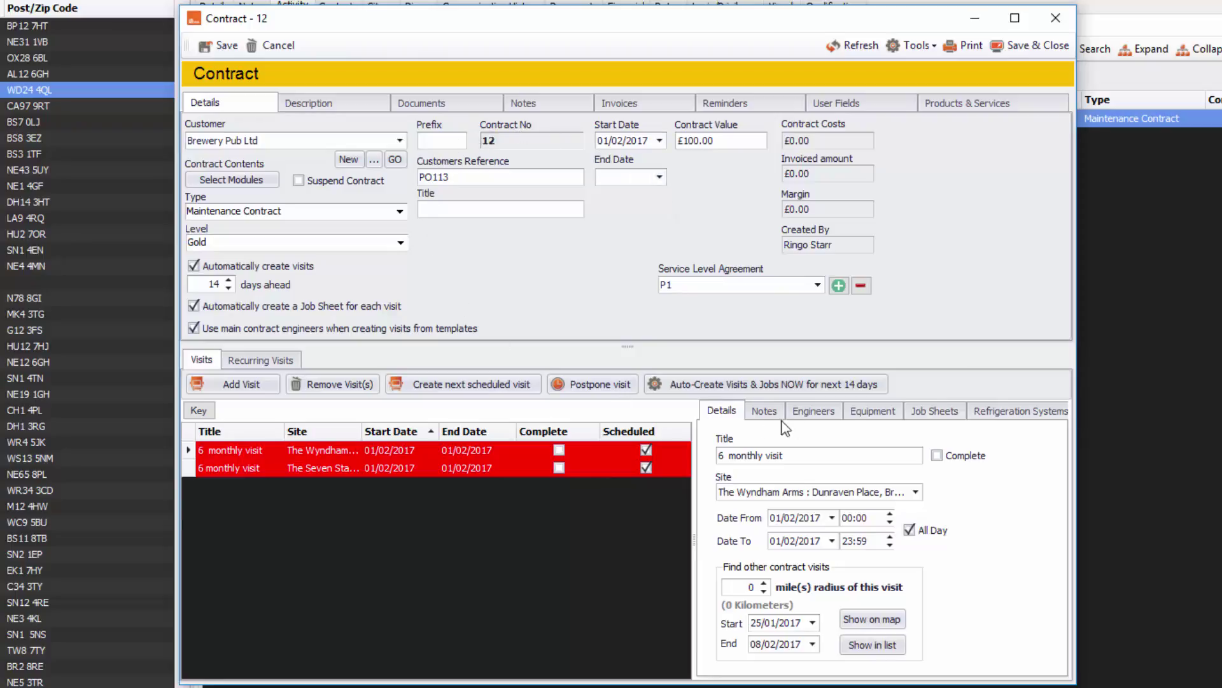
# Step: Open job sheet 1338, inspect its SVR Service Visit material line at £100.00, then close it
pyautogui.click(933, 414)
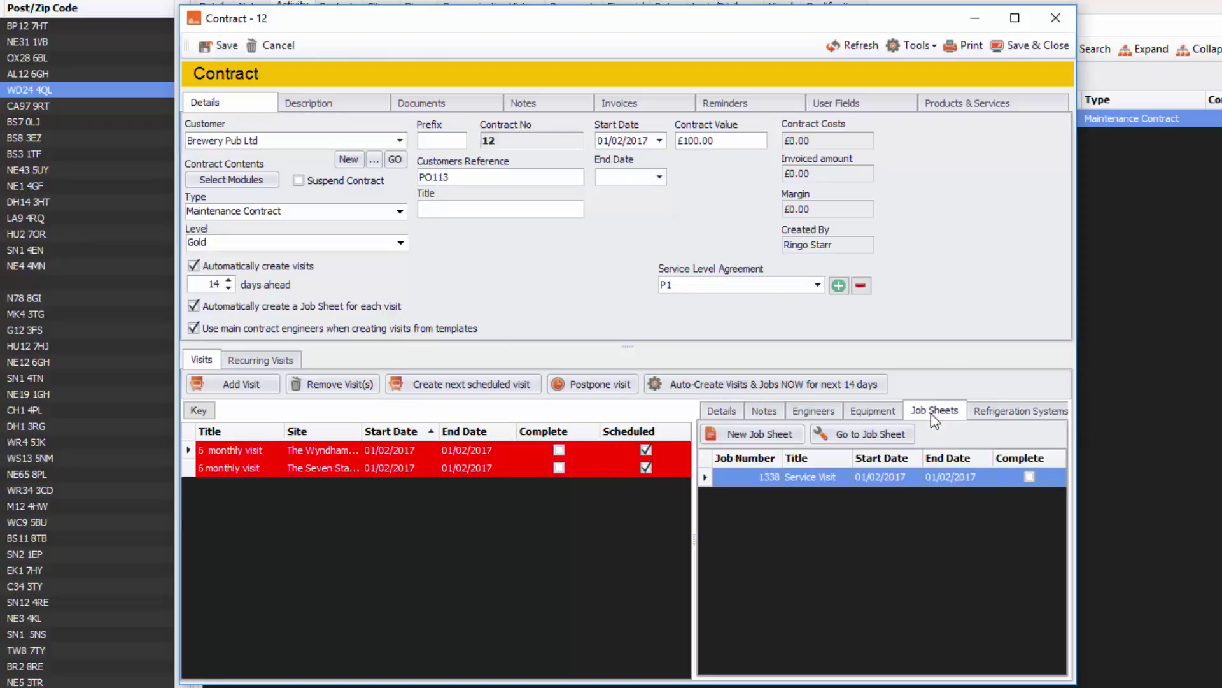
pyautogui.doubleClick(828, 479)
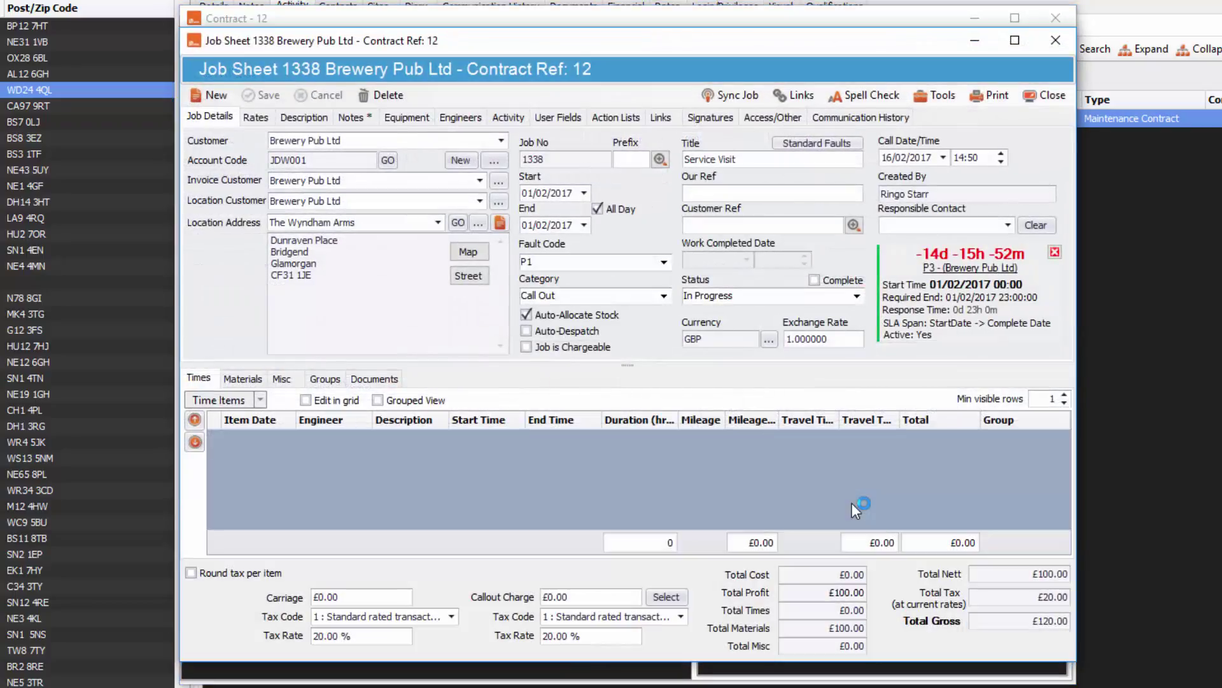
pyautogui.click(244, 379)
pyautogui.click(347, 442)
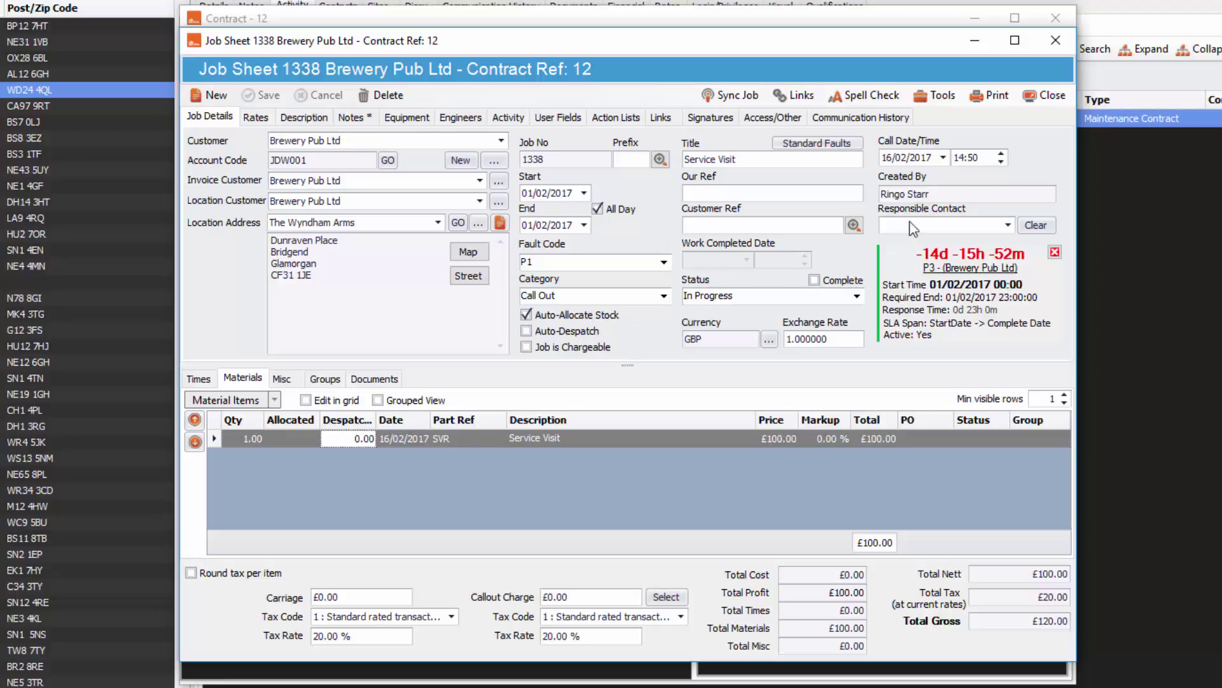
pyautogui.click(1047, 96)
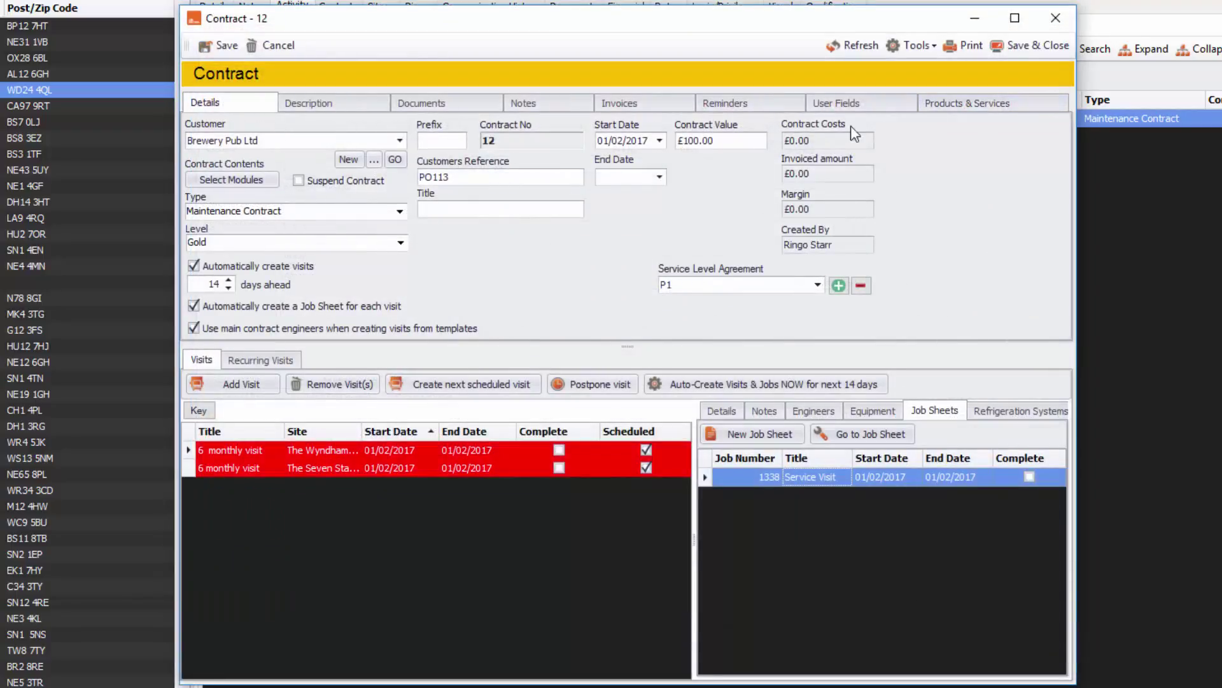
# Step: Review the contract costs, invoiced amount and margin figures, then save and close contract 12
pyautogui.click(834, 140)
pyautogui.click(822, 177)
pyautogui.click(857, 214)
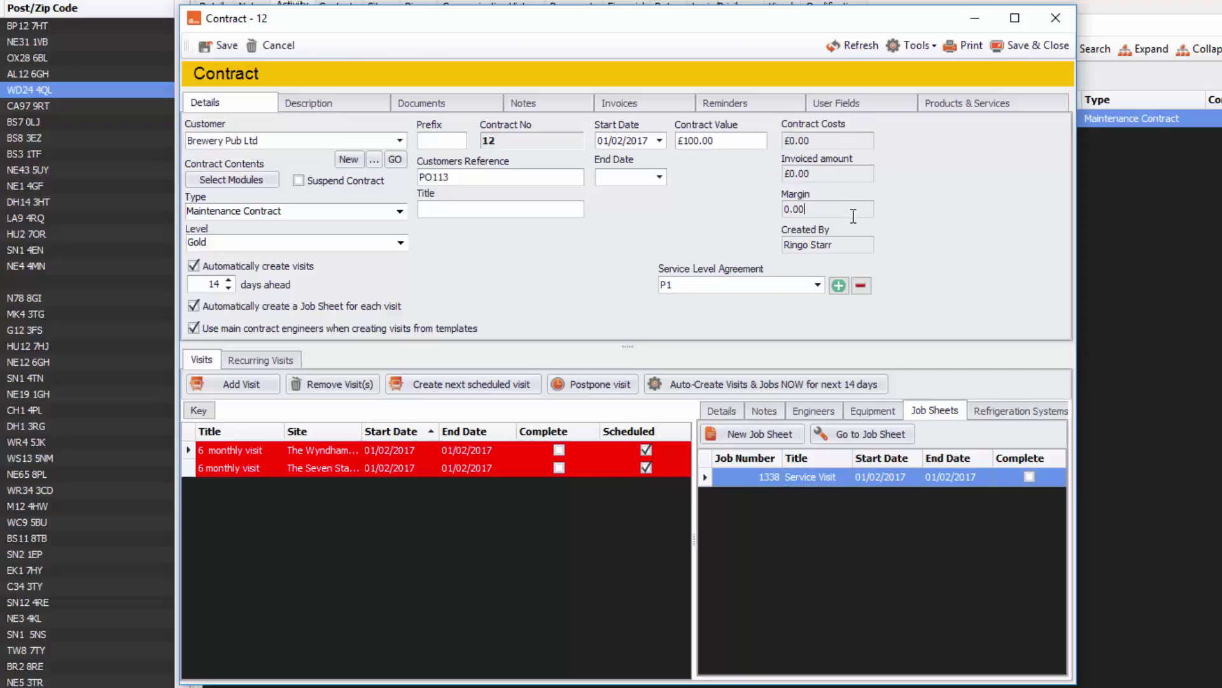
pyautogui.click(843, 178)
pyautogui.click(817, 208)
pyautogui.click(1028, 47)
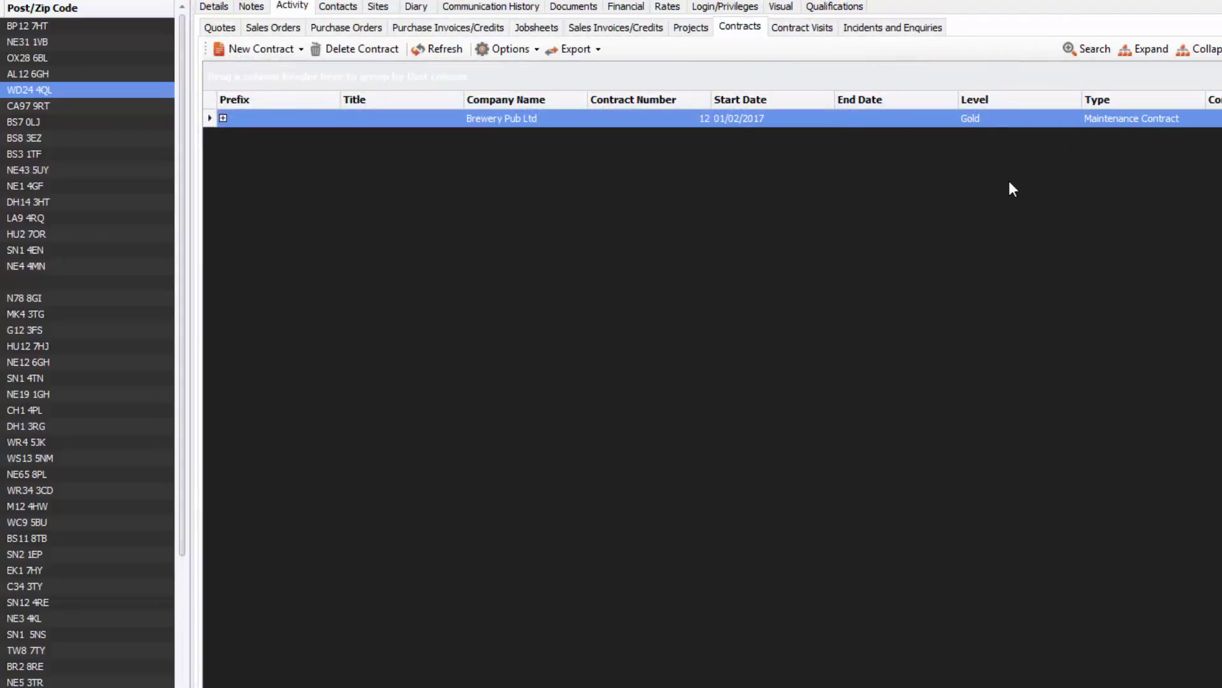